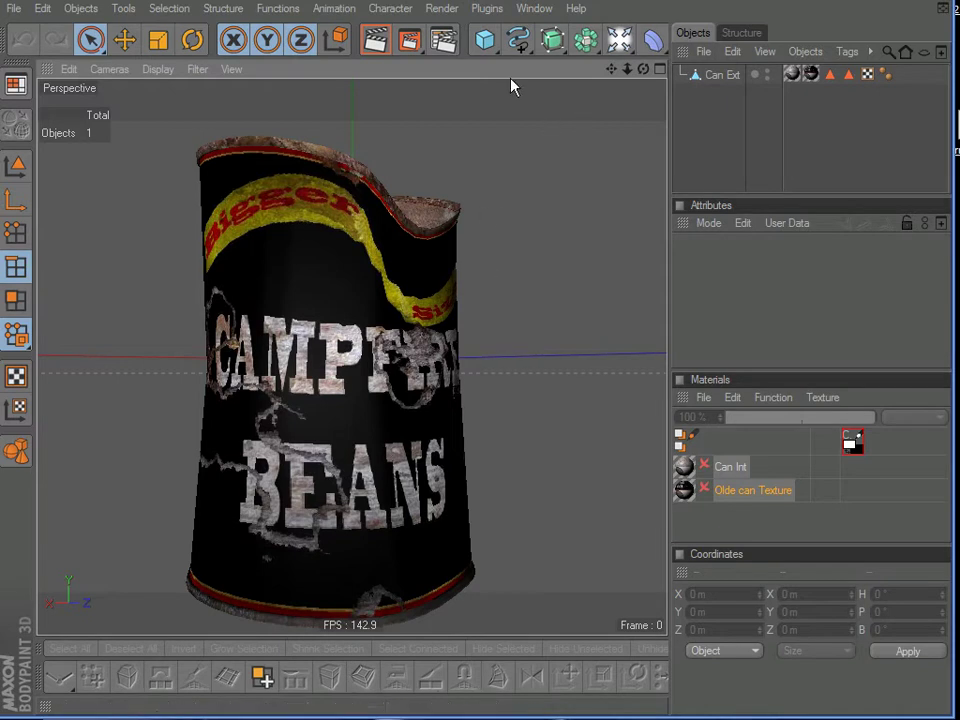
Step: Render the can, add an Environment object with 31 % environment strength, and render the can again from its nutrition label side
{"action": "left_click", "coordinate": [376, 40]}
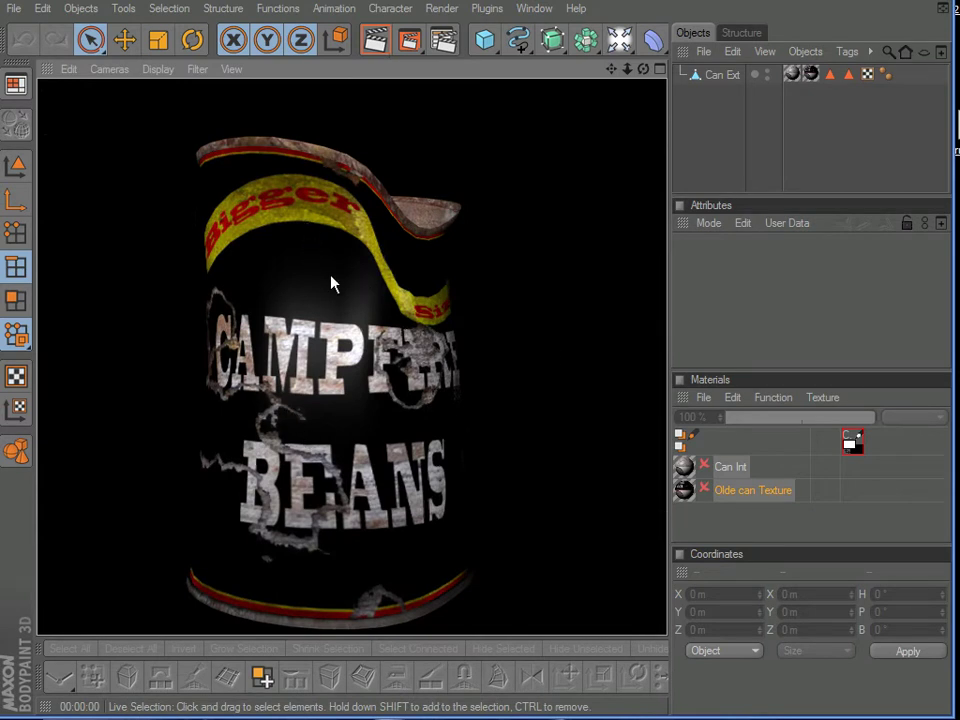
{"action": "left_click_drag", "start_coordinate": [619, 39], "coordinate": [800, 165]}
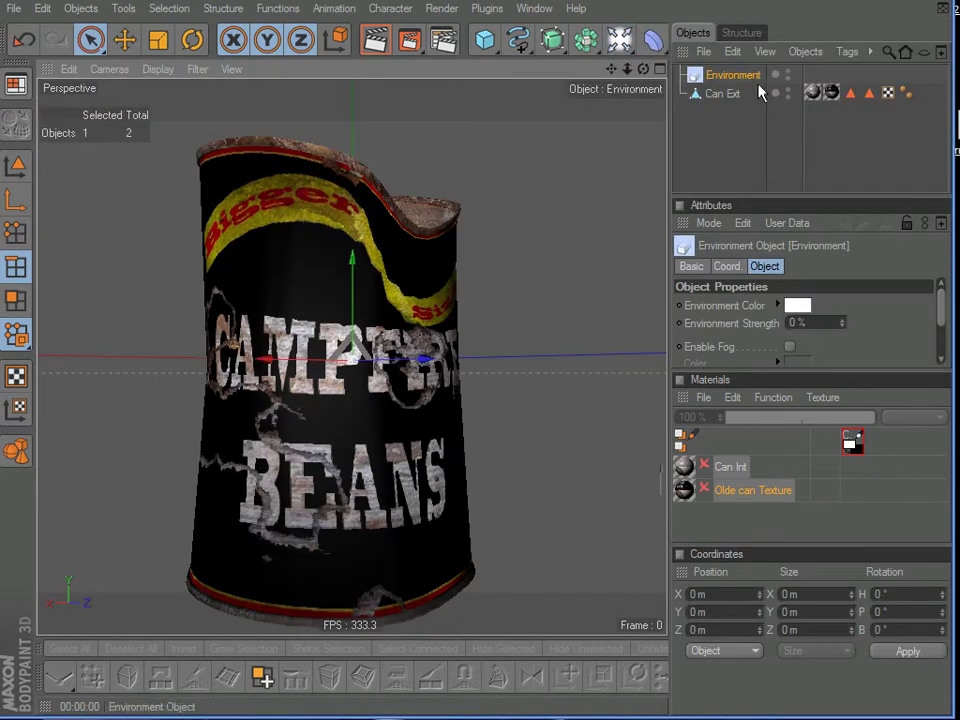
{"action": "left_click_drag", "start_coordinate": [842, 324], "coordinate": [620, 192]}
{"action": "left_click", "coordinate": [378, 41]}
{"action": "left_click_drag", "start_coordinate": [75, 424], "coordinate": [410, 328]}
{"action": "key", "text": "ctrl+r"}
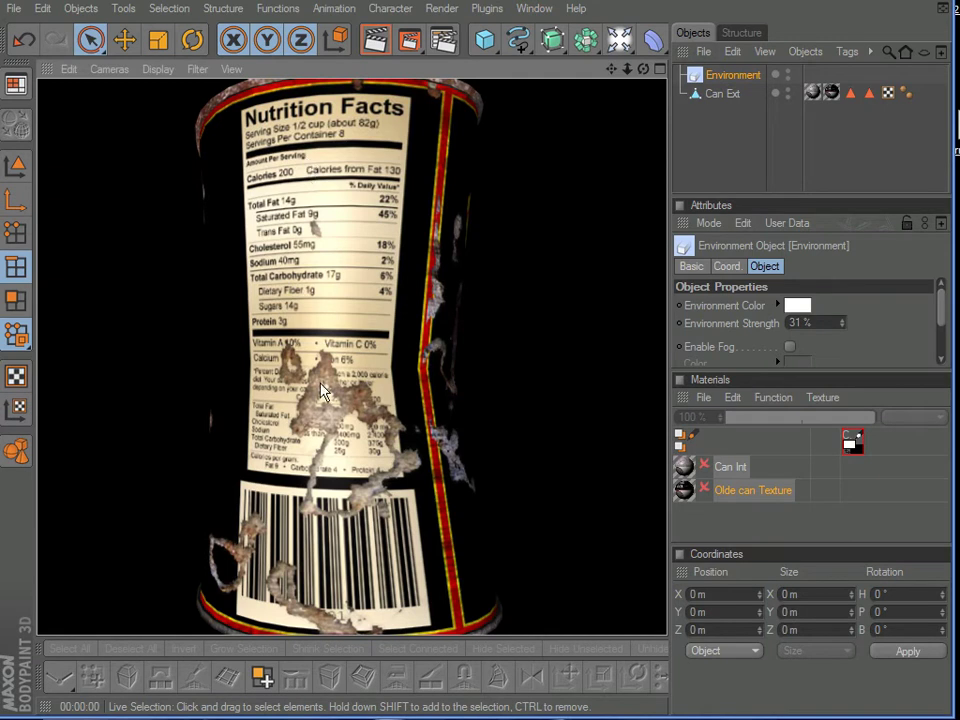
Step: Quit BodyPaint 3D without saving the changes to old cans 3.c4d and switch to old can lable.psd in Photoshop
{"action": "key", "text": "alt+F4"}
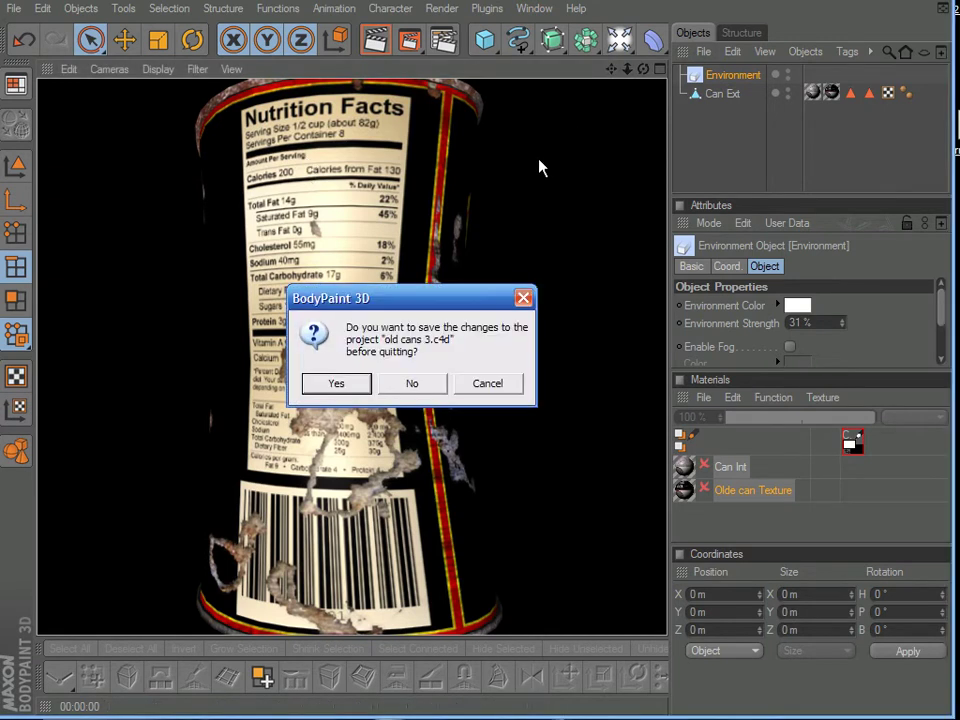
{"action": "left_click", "coordinate": [430, 394]}
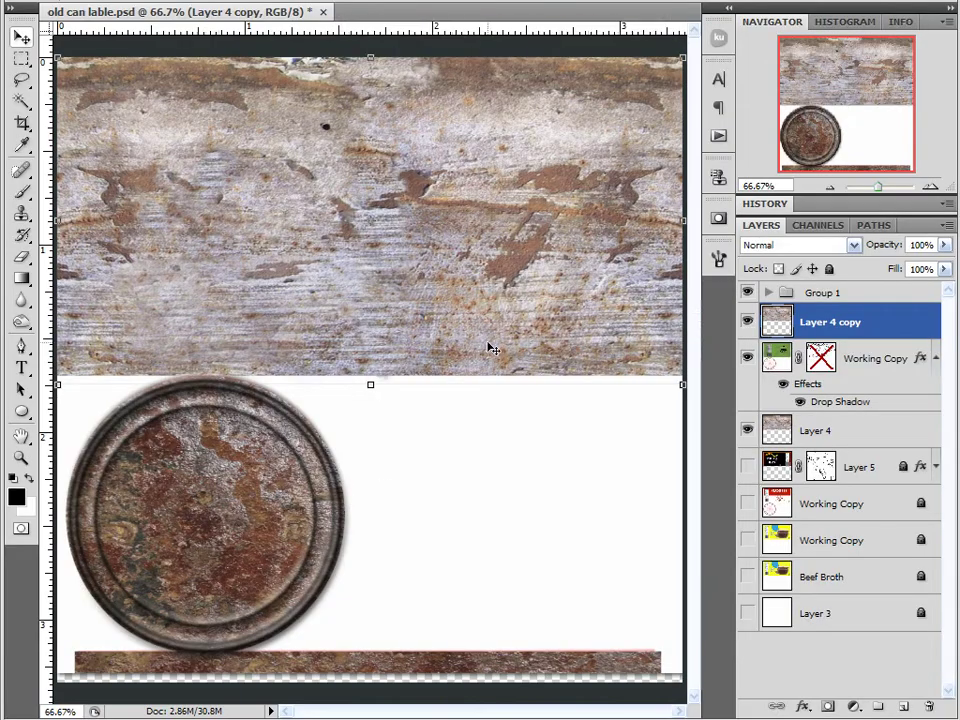
Step: Hide Layer 4 copy, the green Working Copy layer and Group 1, and select the rusty metal Layer 4
{"action": "key", "text": "ctrl+minus"}
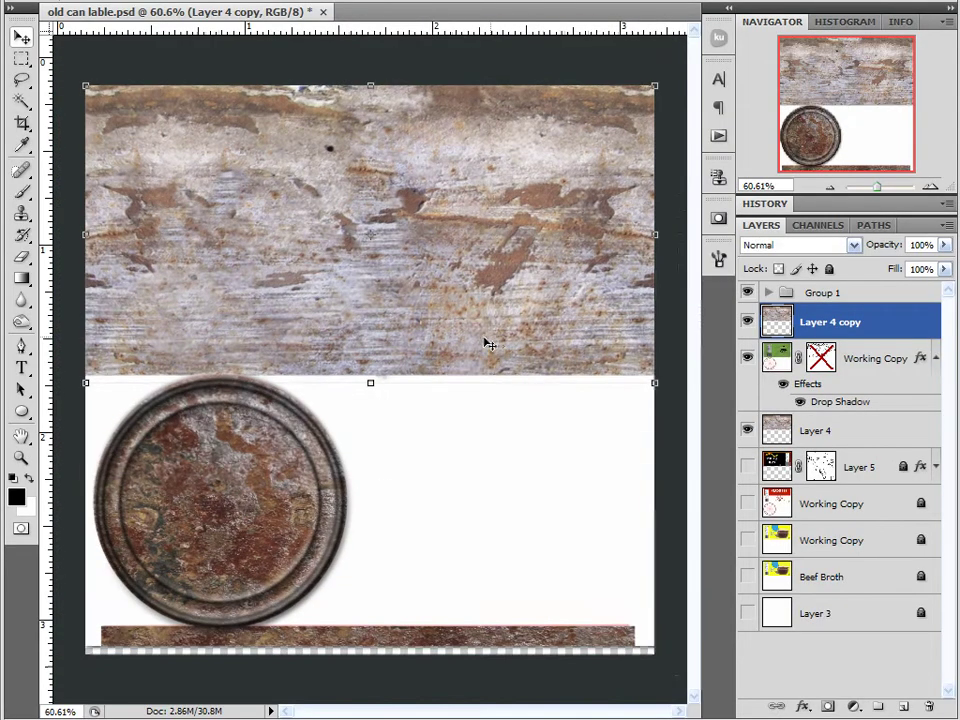
{"action": "left_click", "coordinate": [508, 82]}
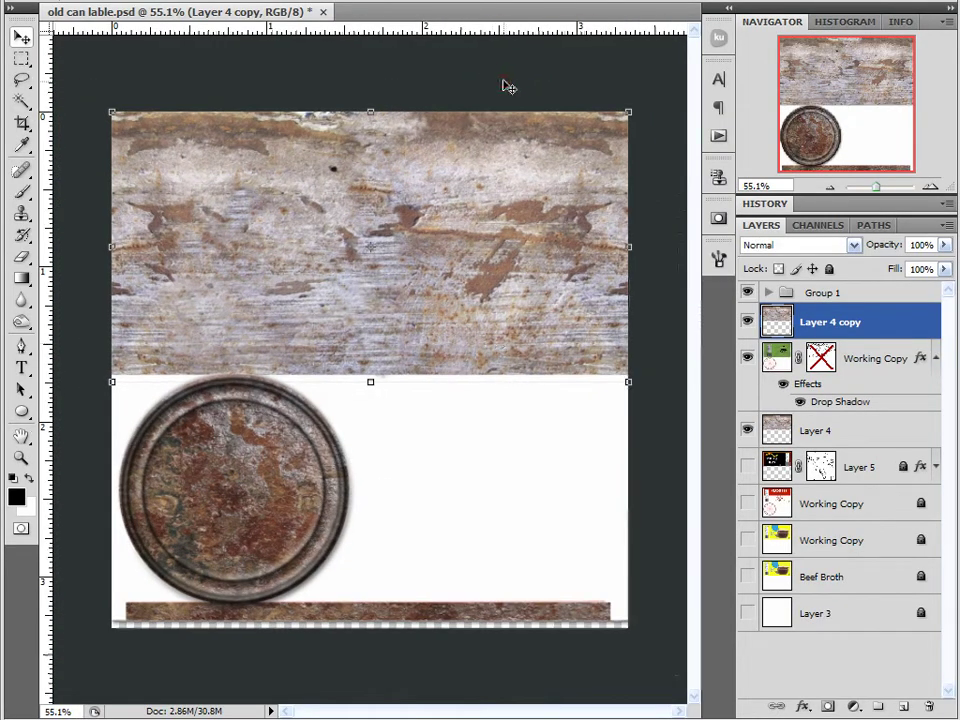
{"action": "left_click", "coordinate": [745, 321]}
{"action": "left_click", "coordinate": [746, 357]}
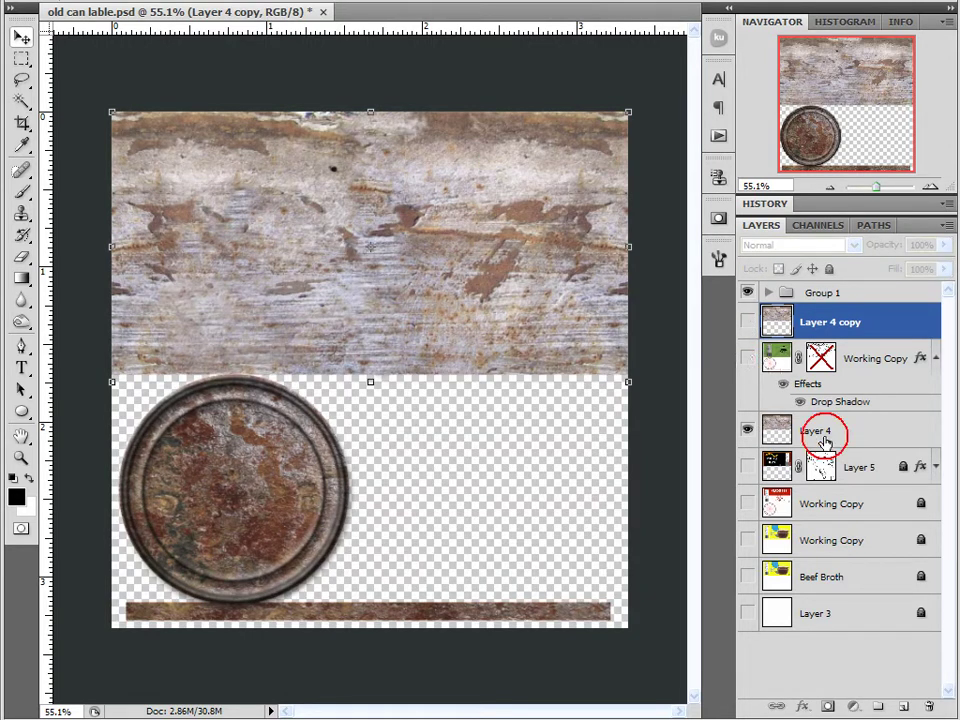
{"action": "left_click", "coordinate": [822, 440]}
{"action": "left_click", "coordinate": [747, 292]}
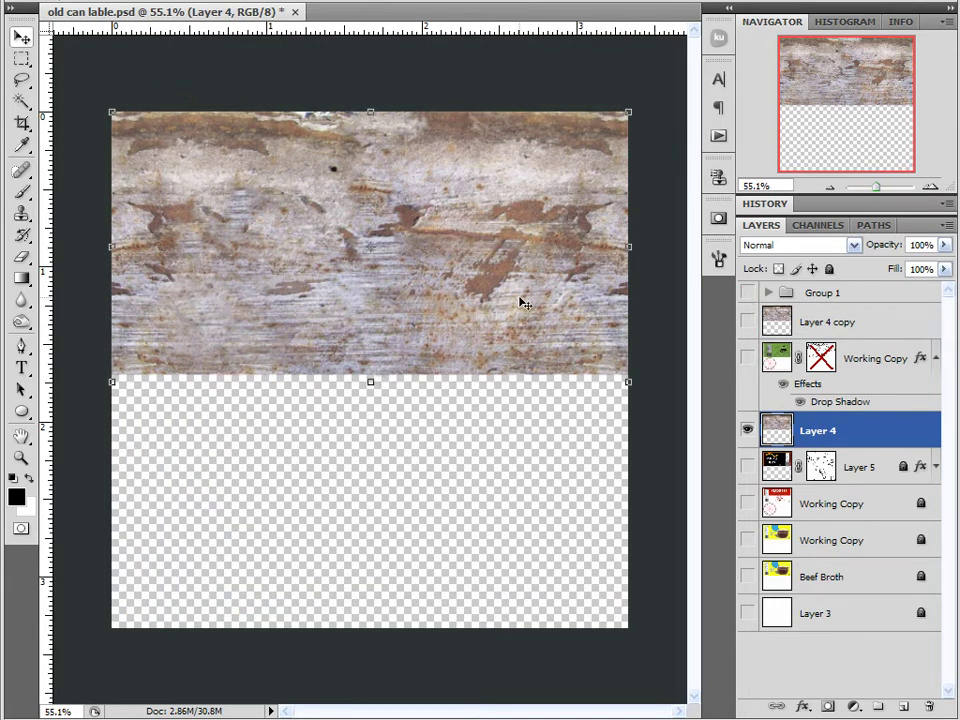
Step: Preview the green pea label layer and Layer 4 copy above Layer 4, and hide both again
{"action": "left_click", "coordinate": [747, 358]}
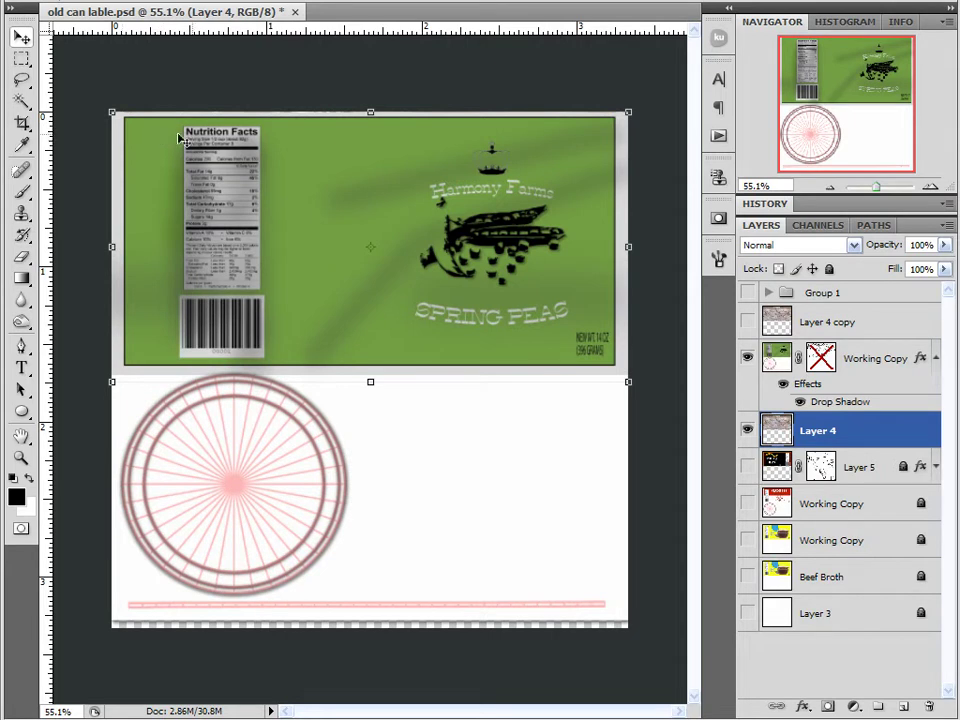
{"action": "left_click", "coordinate": [747, 322]}
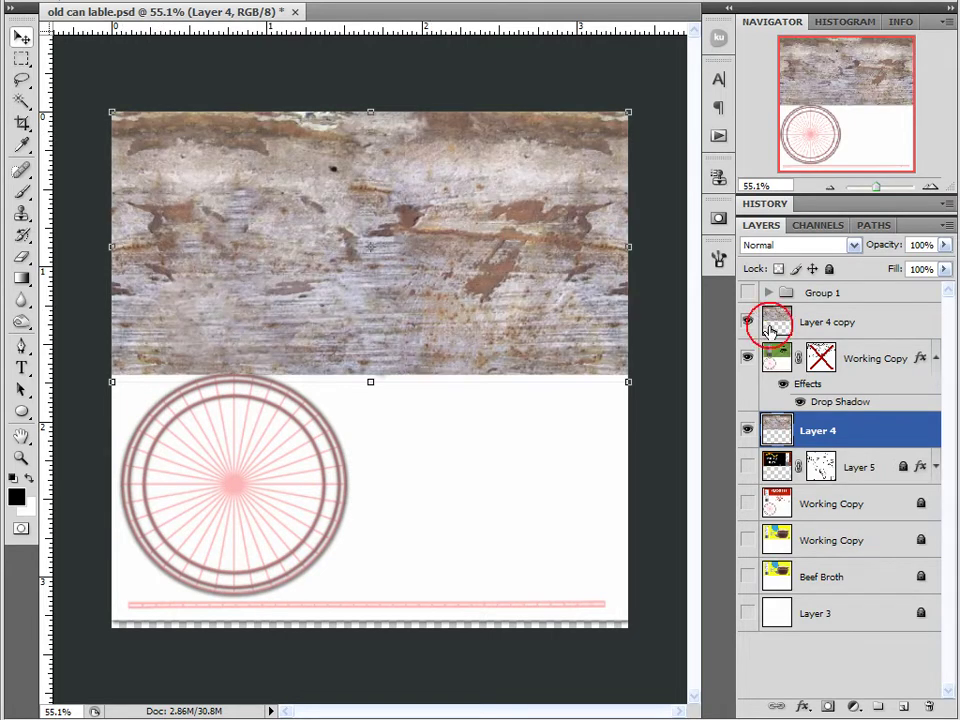
{"action": "left_click", "coordinate": [804, 330]}
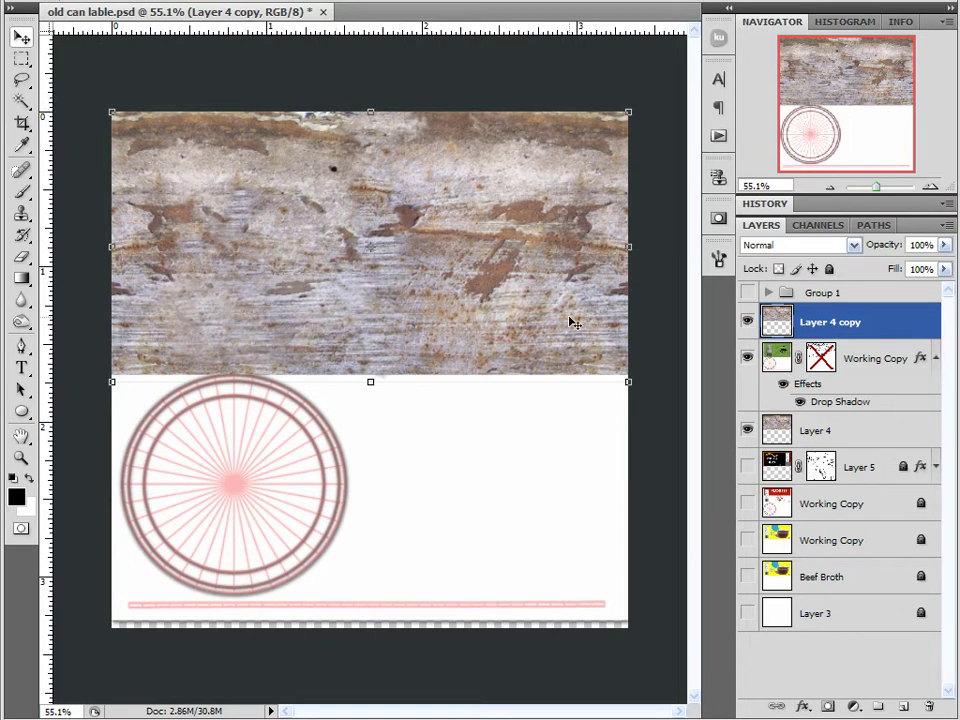
{"action": "left_click", "coordinate": [747, 321]}
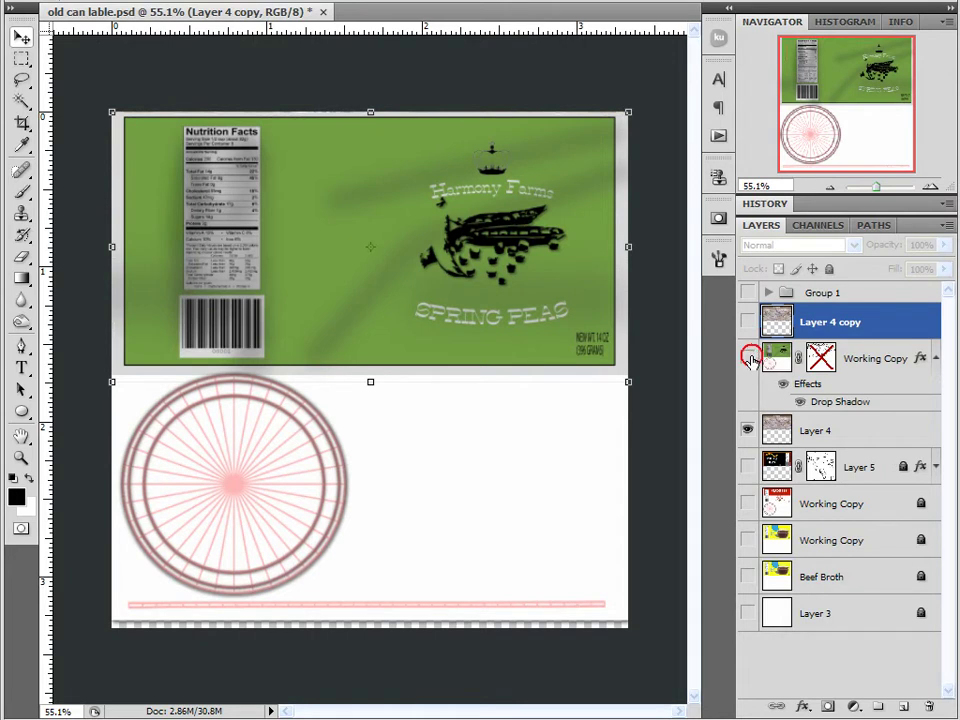
{"action": "left_click", "coordinate": [748, 358]}
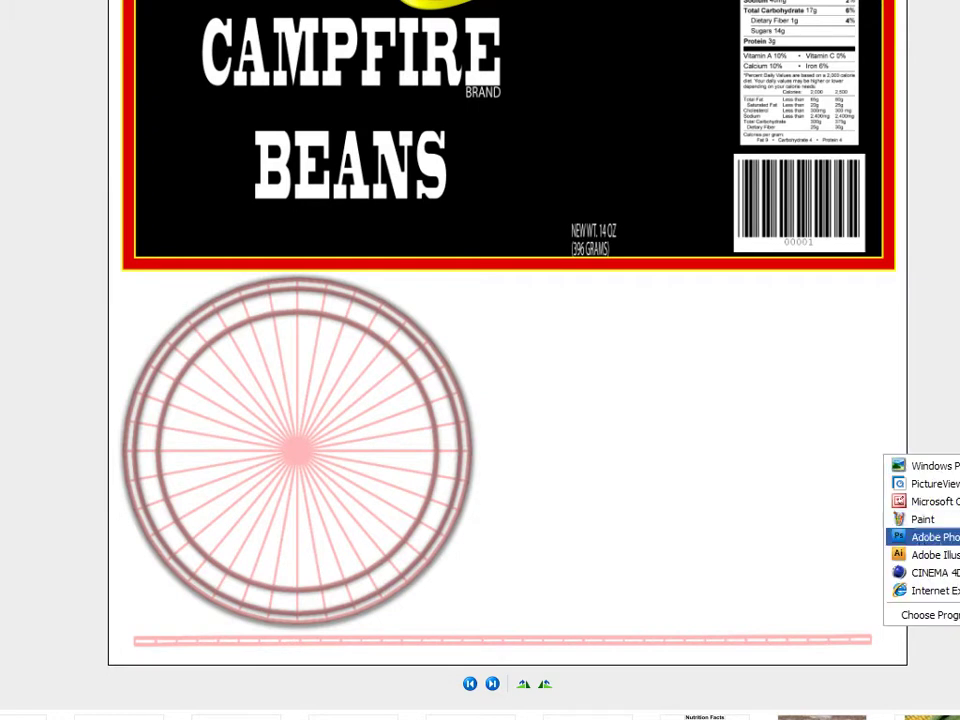
Step: Open old can lable3.jpg in Photoshop, bring its Working Copy layer into old can lable.psd and scale it to fit the canvas
{"action": "left_click", "coordinate": [934, 537]}
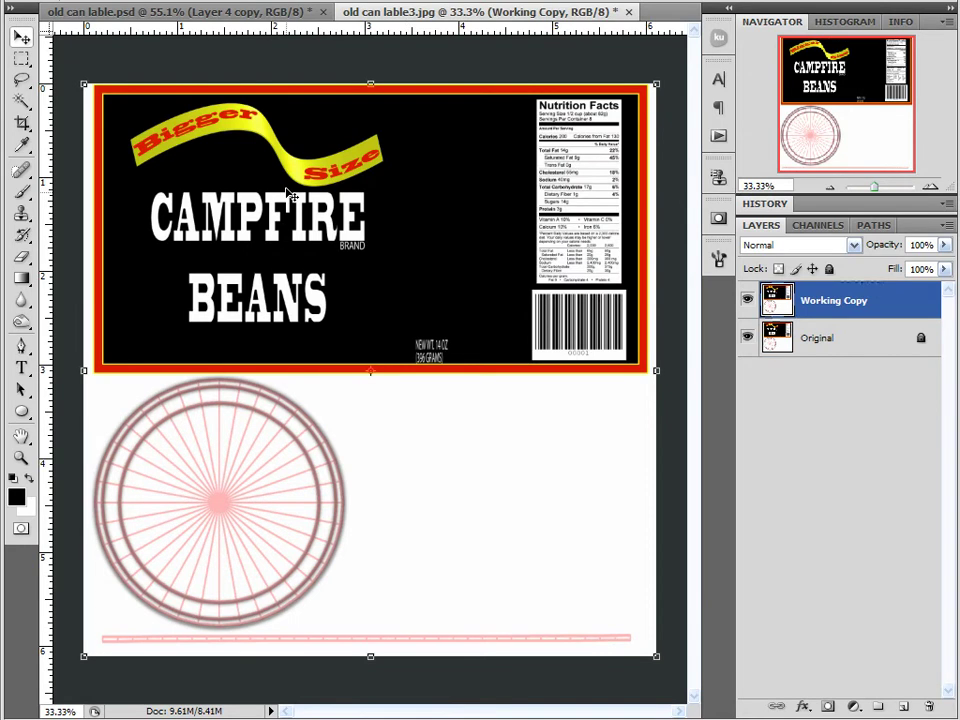
{"action": "left_click_drag", "start_coordinate": [288, 203], "coordinate": [484, 95]}
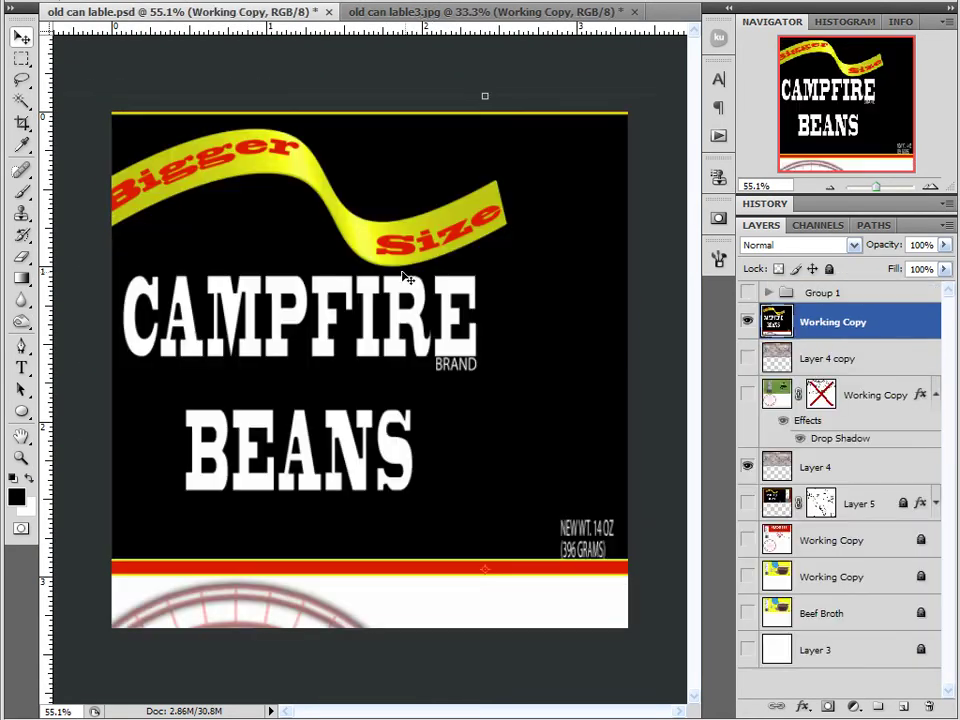
{"action": "scroll", "coordinate": [246, 225], "scroll_direction": "down", "scroll_amount": 3}
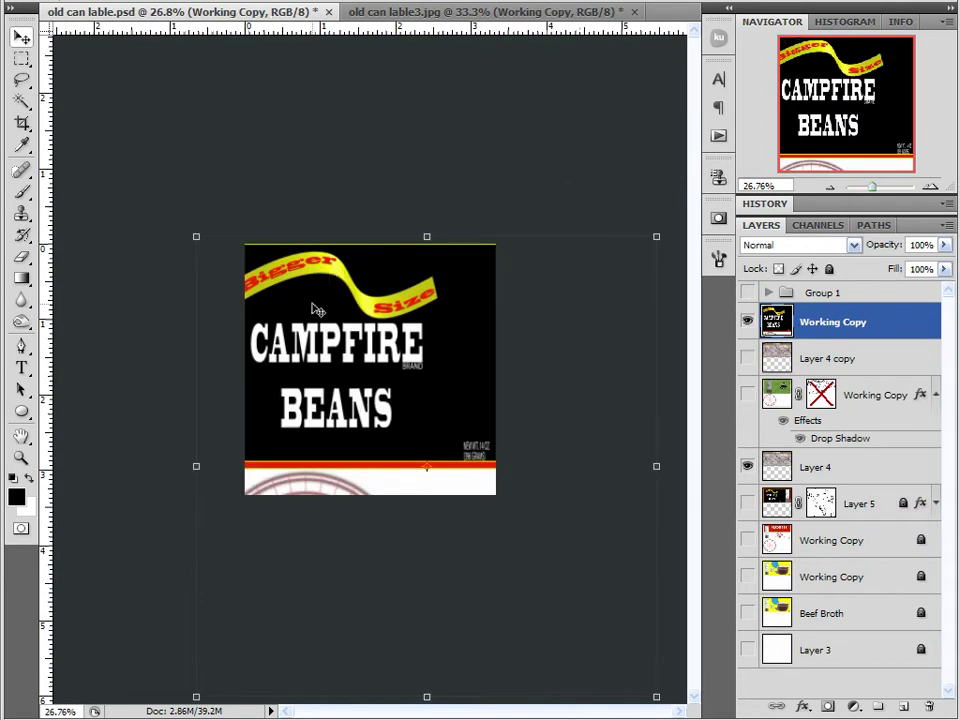
{"action": "key", "text": "ctrl+t"}
{"action": "key", "text": "ctrl+0"}
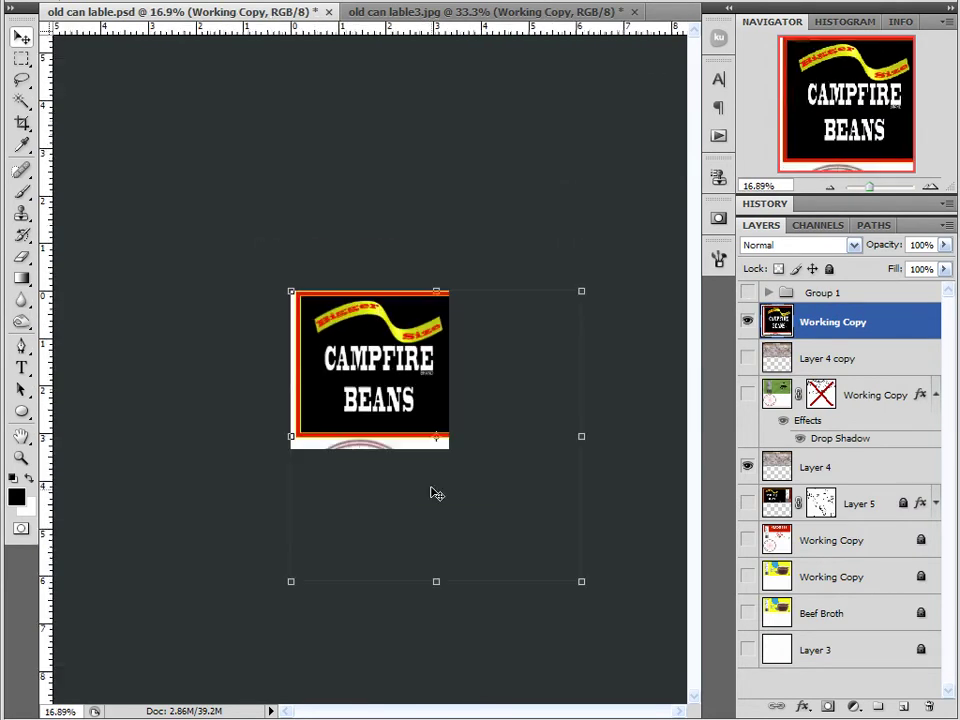
{"action": "left_click_drag", "start_coordinate": [580, 585], "coordinate": [452, 453]}
{"action": "key", "text": "ctrl+0"}
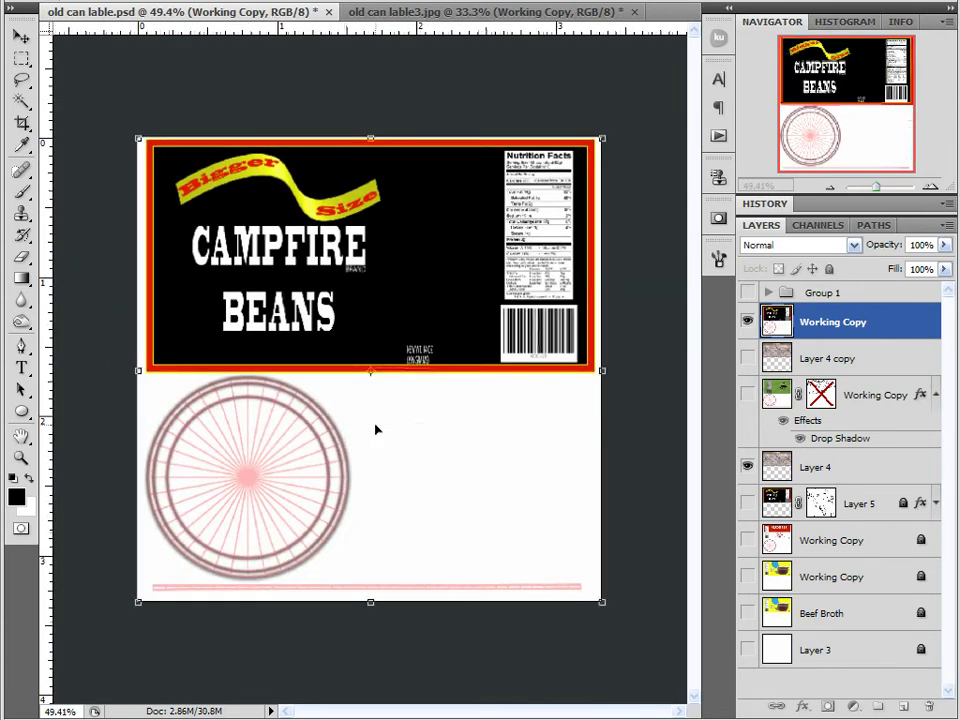
{"action": "key", "text": "Return"}
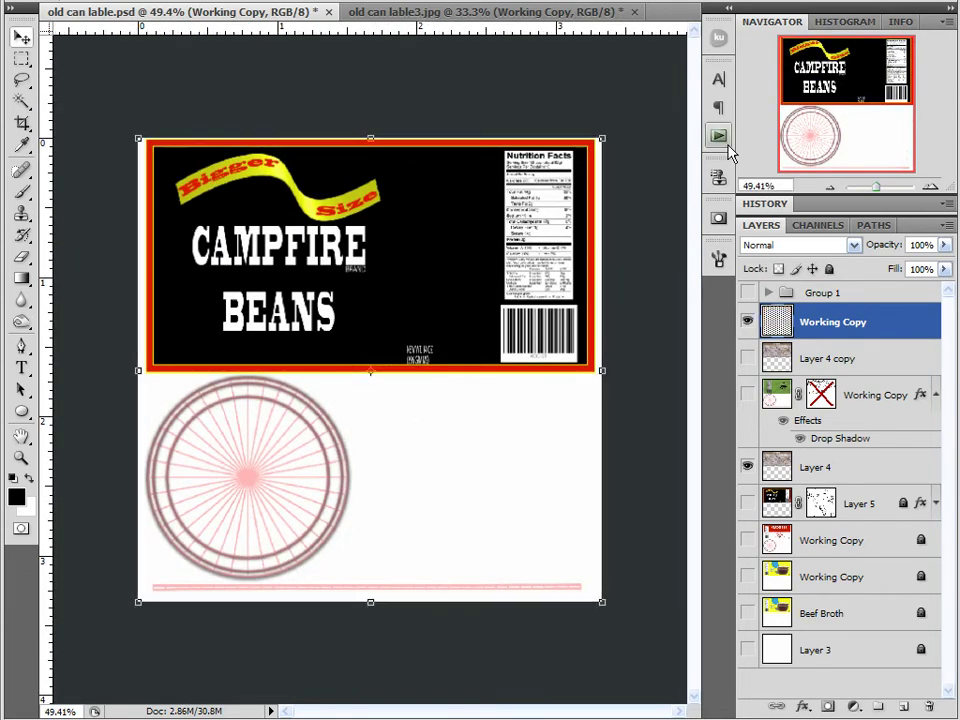
Step: Move the Campfire Beans layer directly above Layer 4 and compare the image with it hidden and shown
{"action": "left_click_drag", "start_coordinate": [852, 311], "coordinate": [858, 446]}
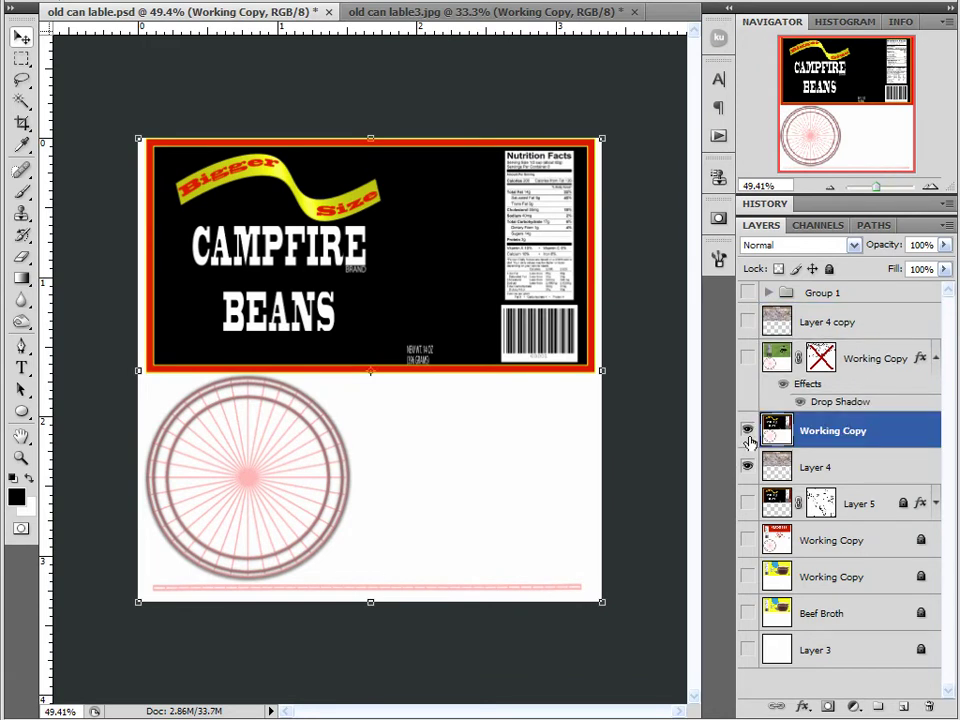
{"action": "left_click", "coordinate": [747, 431]}
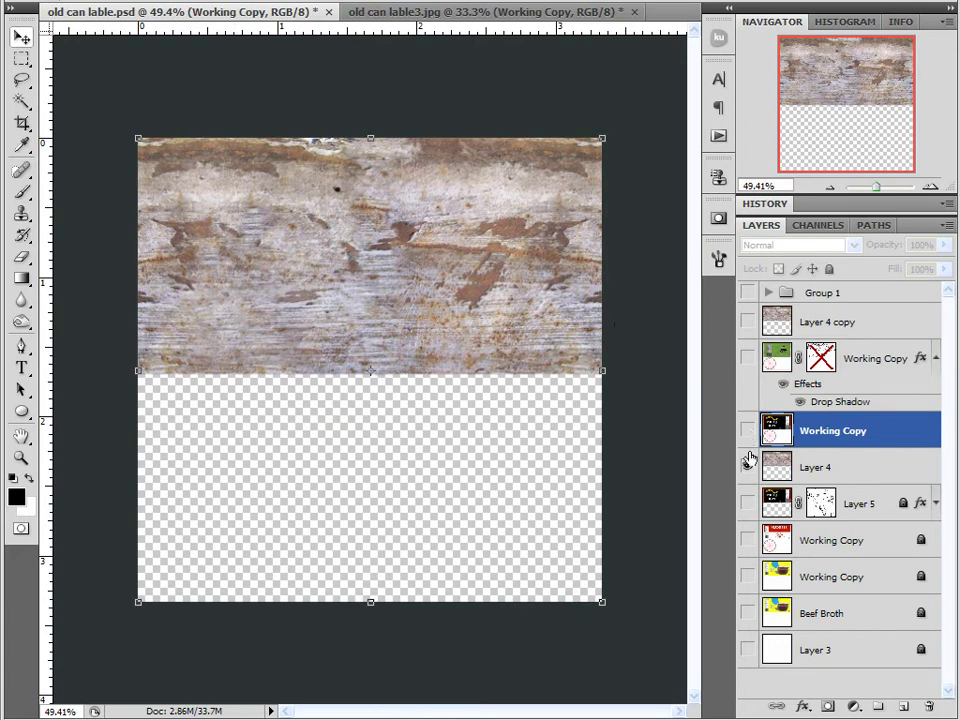
{"action": "left_click", "coordinate": [747, 432]}
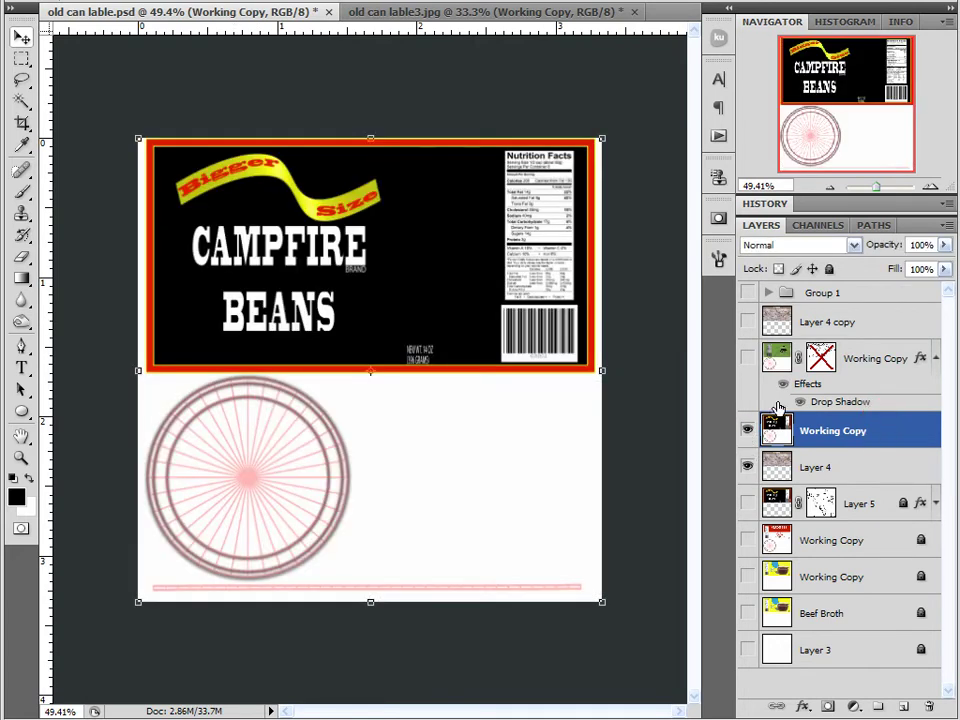
Step: Select Layer 4 copy and briefly show it over the Campfire Beans label before hiding it again
{"action": "left_click", "coordinate": [833, 322]}
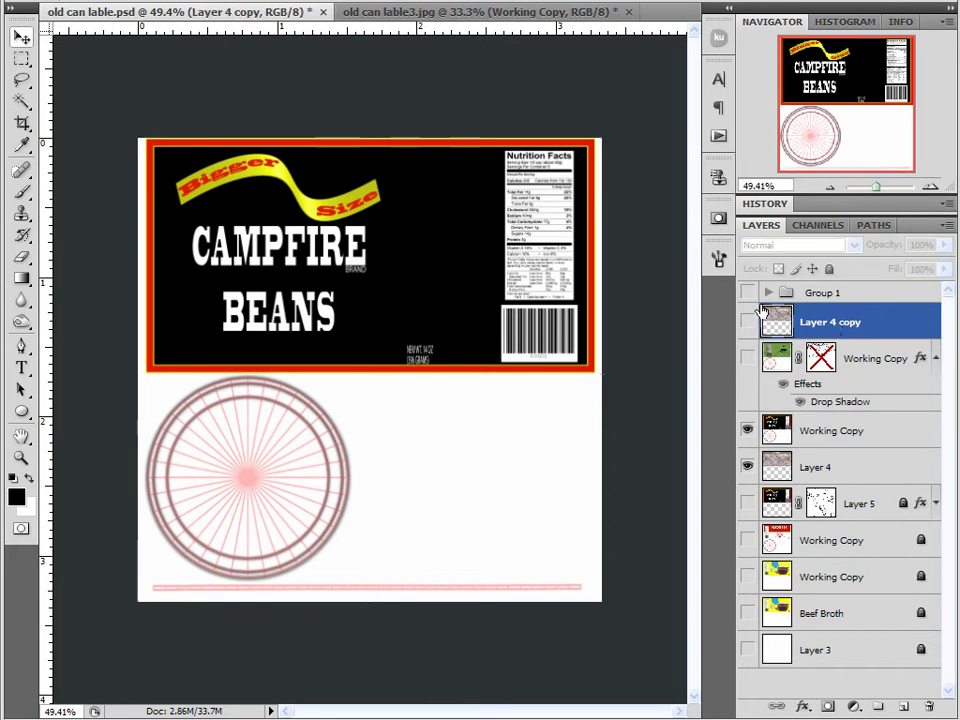
{"action": "left_click", "coordinate": [747, 322]}
{"action": "left_click", "coordinate": [747, 322]}
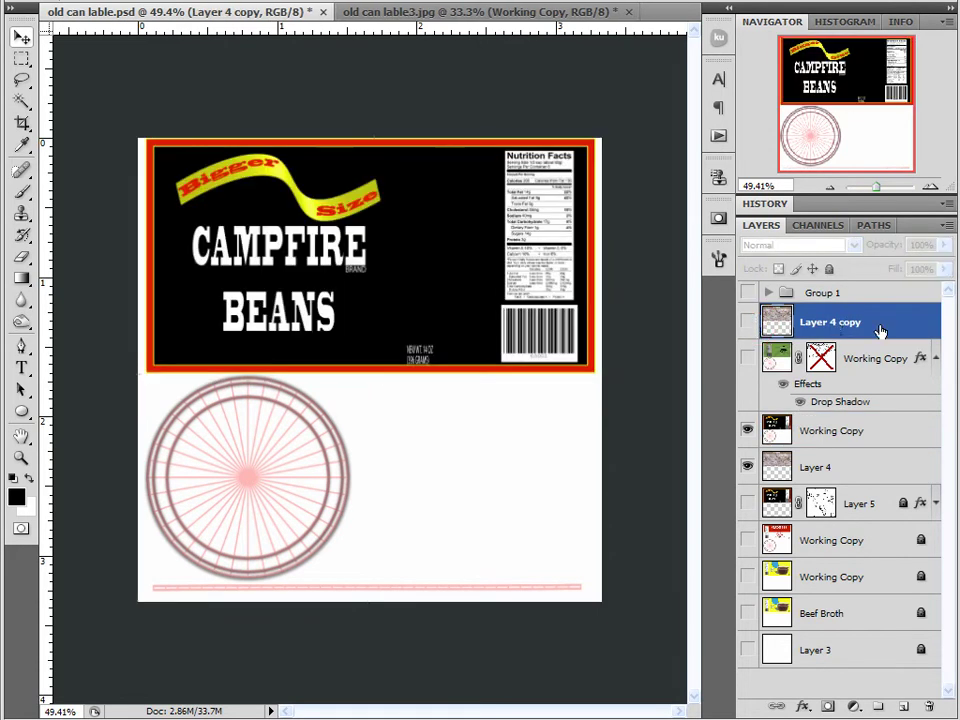
Step: Add a layer mask to the Campfire Beans Working Copy layer
{"action": "left_click", "coordinate": [836, 432]}
{"action": "scroll", "coordinate": [505, 342], "scroll_direction": "up", "scroll_amount": 1}
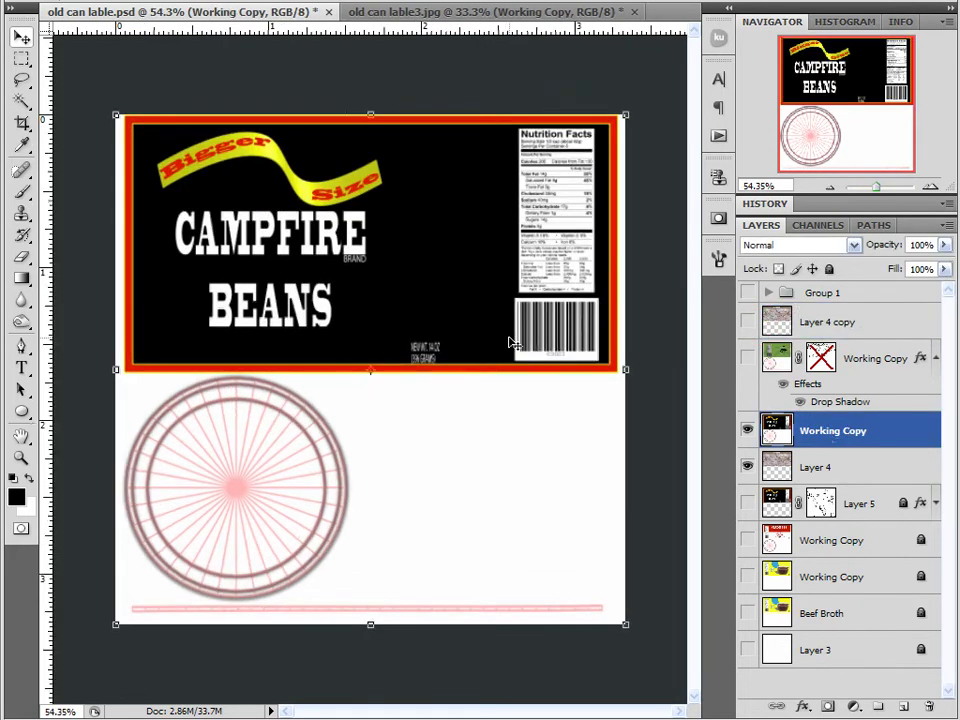
{"action": "scroll", "coordinate": [505, 342], "scroll_direction": "up", "scroll_amount": 1}
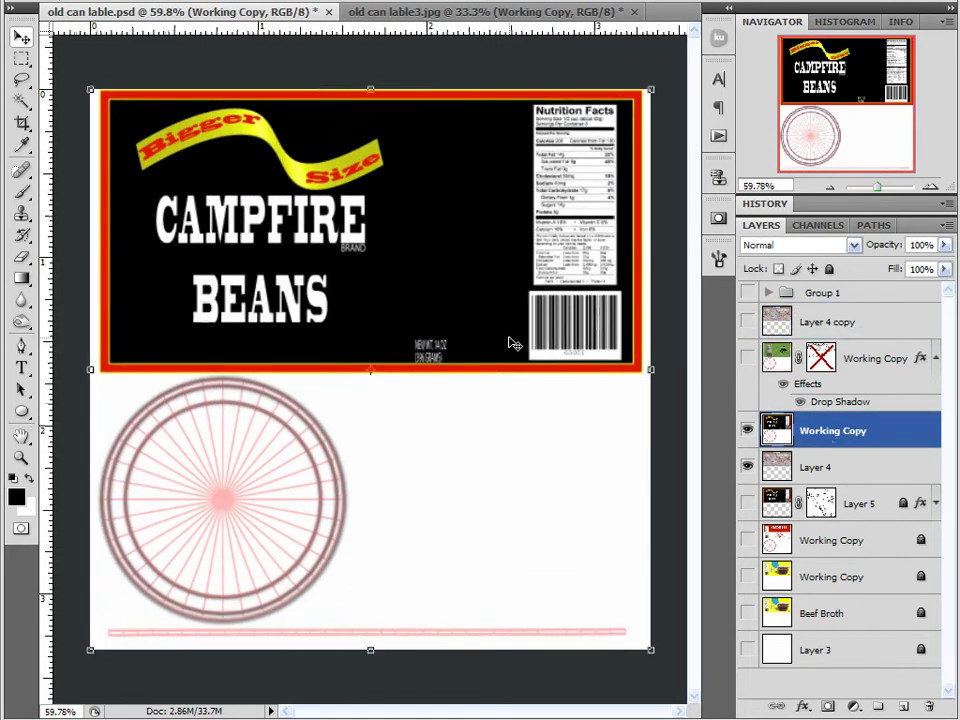
{"action": "left_click", "coordinate": [828, 707]}
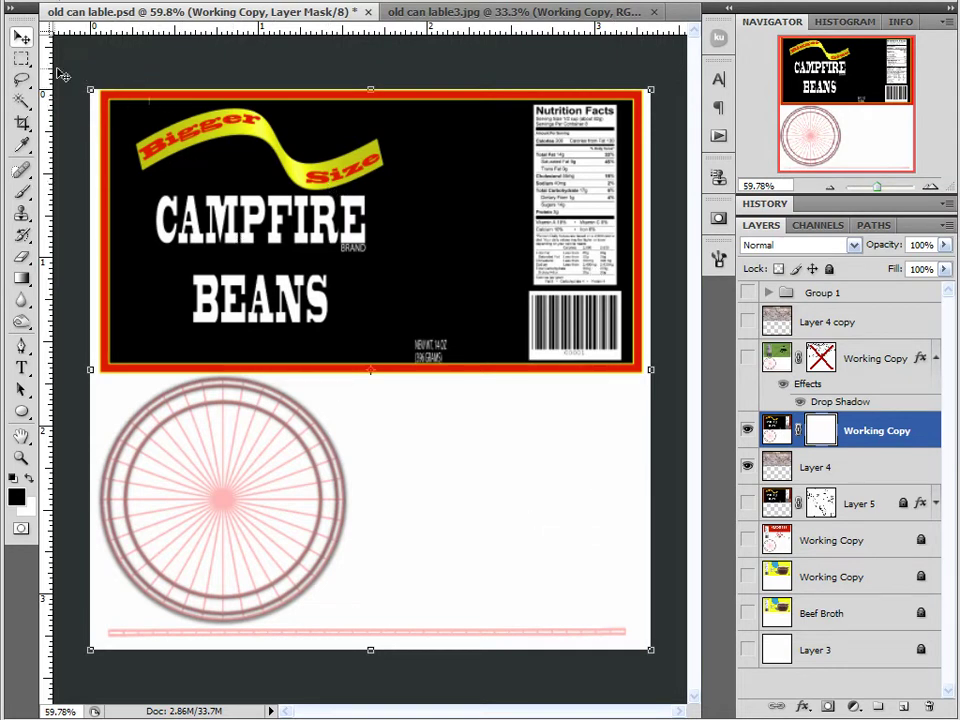
Step: Make a rectangular selection around the whole label area and render Clouds into the layer mask
{"action": "left_click", "coordinate": [21, 58]}
{"action": "left_click_drag", "start_coordinate": [80, 75], "coordinate": [677, 376]}
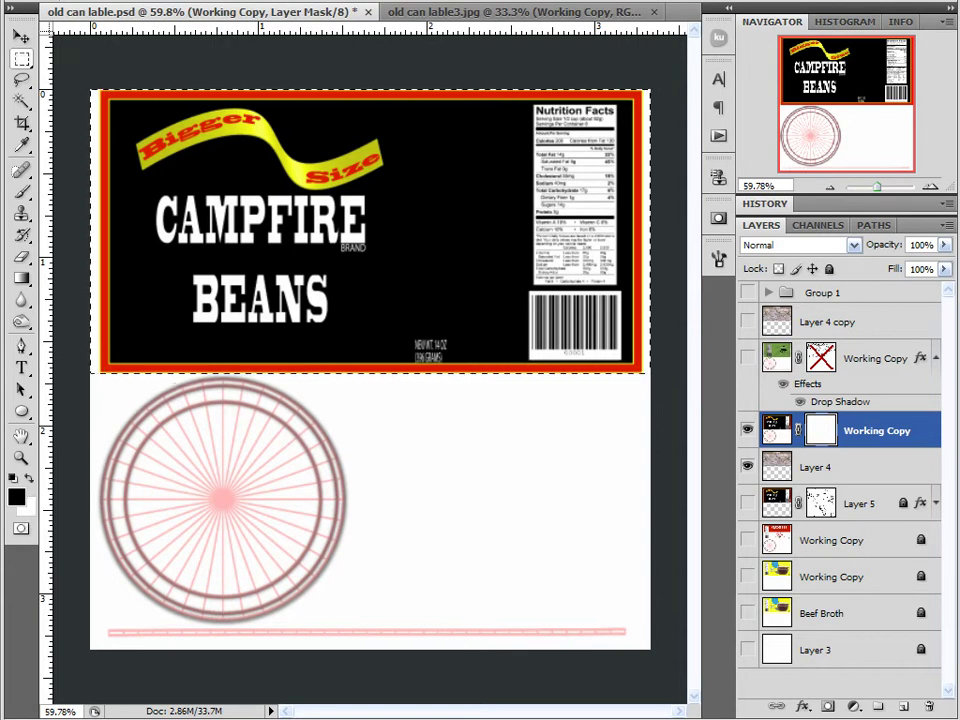
{"action": "left_click", "coordinate": [265, 0]}
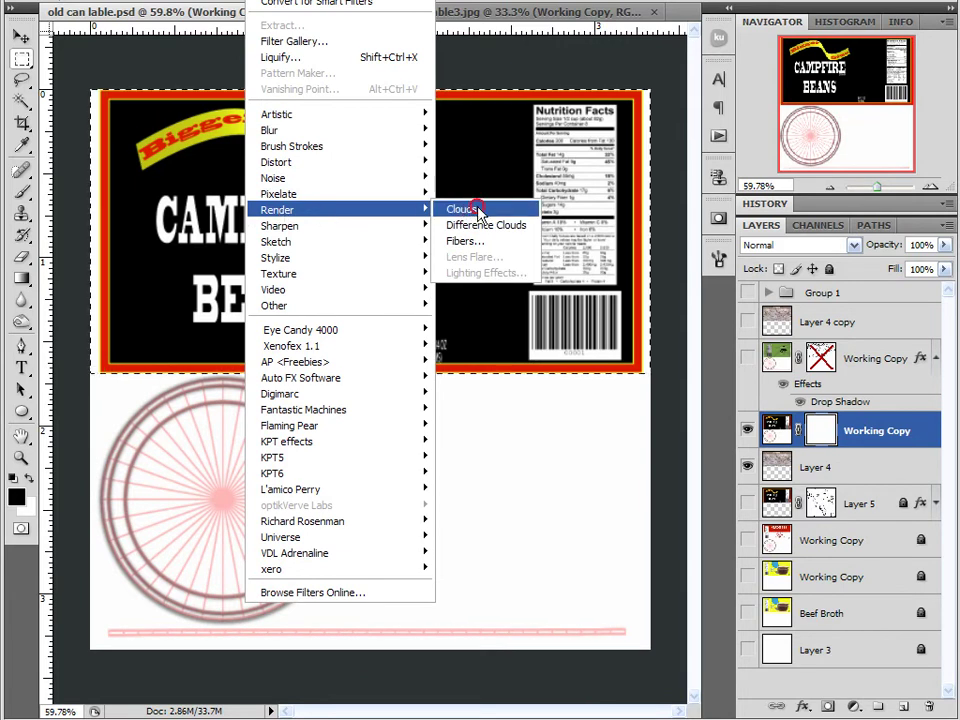
{"action": "left_click", "coordinate": [480, 212]}
Step: Apply Difference Clouds to the selected part of the mask and repeat the filter twice
{"action": "left_click", "coordinate": [265, 0]}
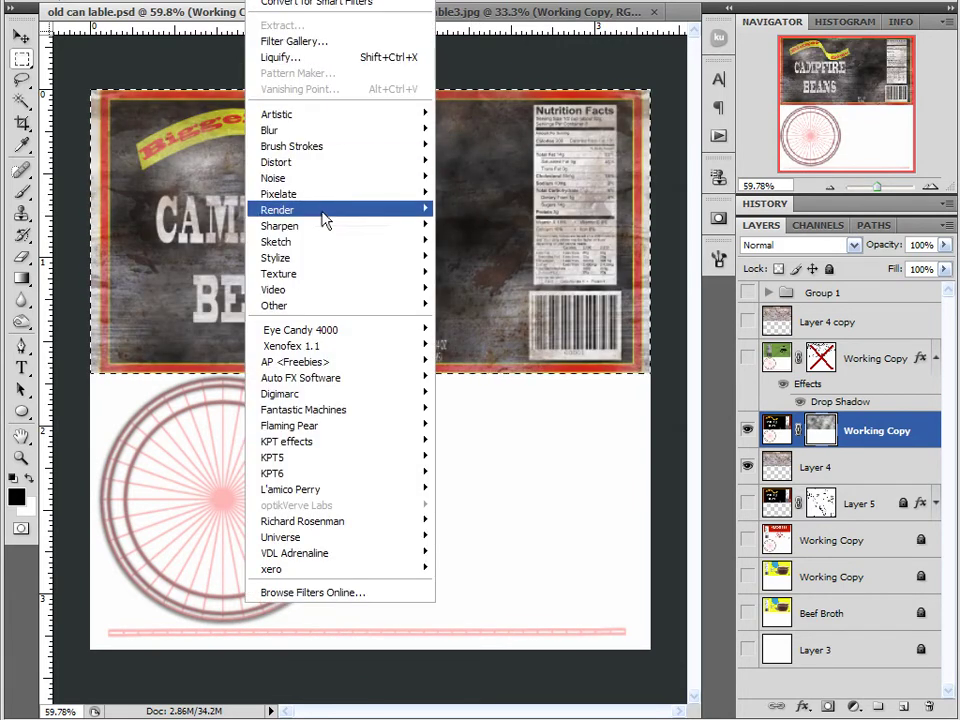
{"action": "left_click", "coordinate": [487, 226]}
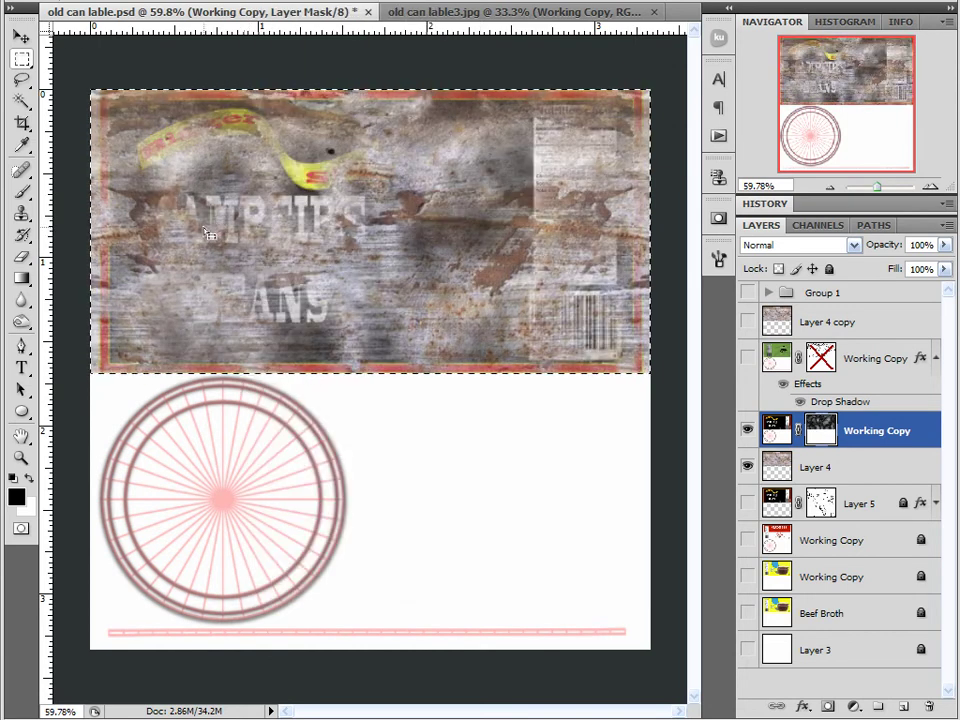
{"action": "key", "text": "ctrl+f"}
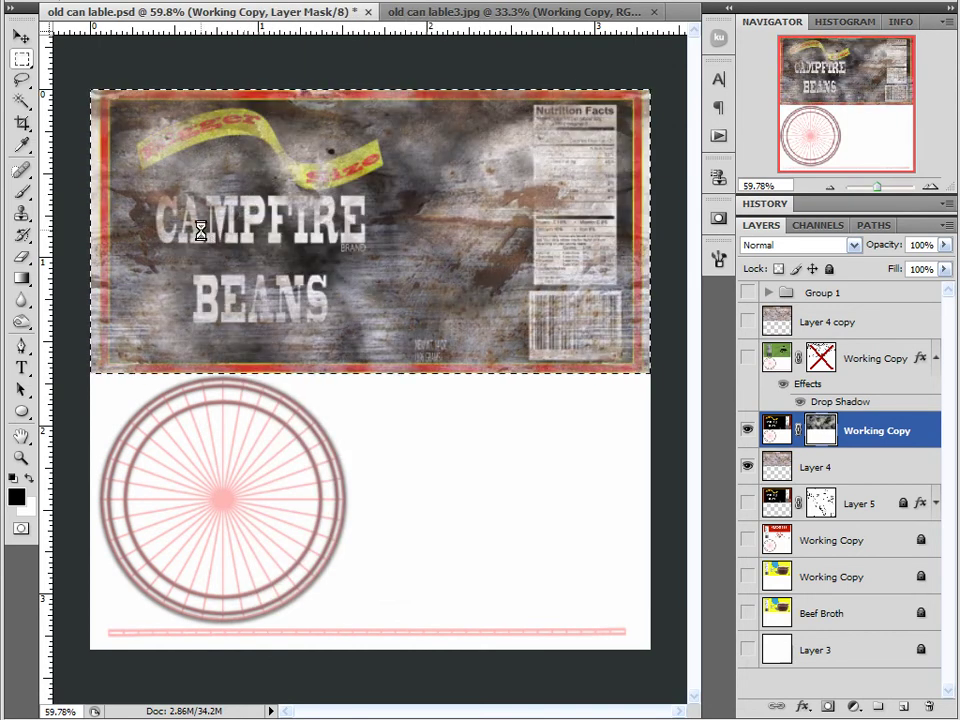
{"action": "key", "text": "ctrl+f"}
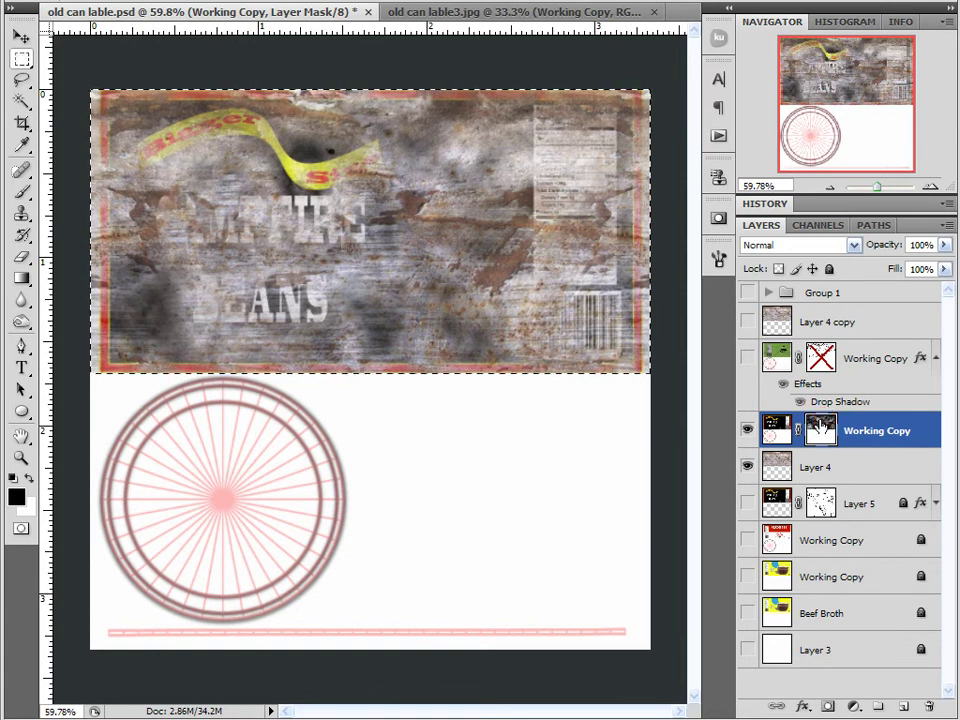
{"action": "key", "text": "alt+i"}
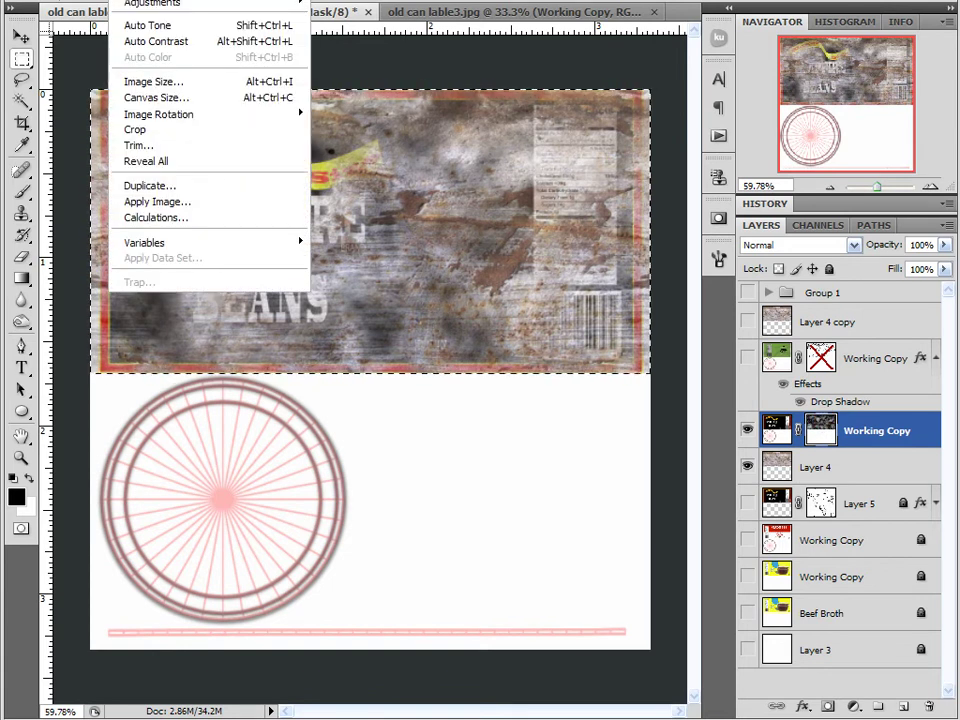
{"action": "mouse_move", "coordinate": [160, 3]}
{"action": "left_click", "coordinate": [345, 18]}
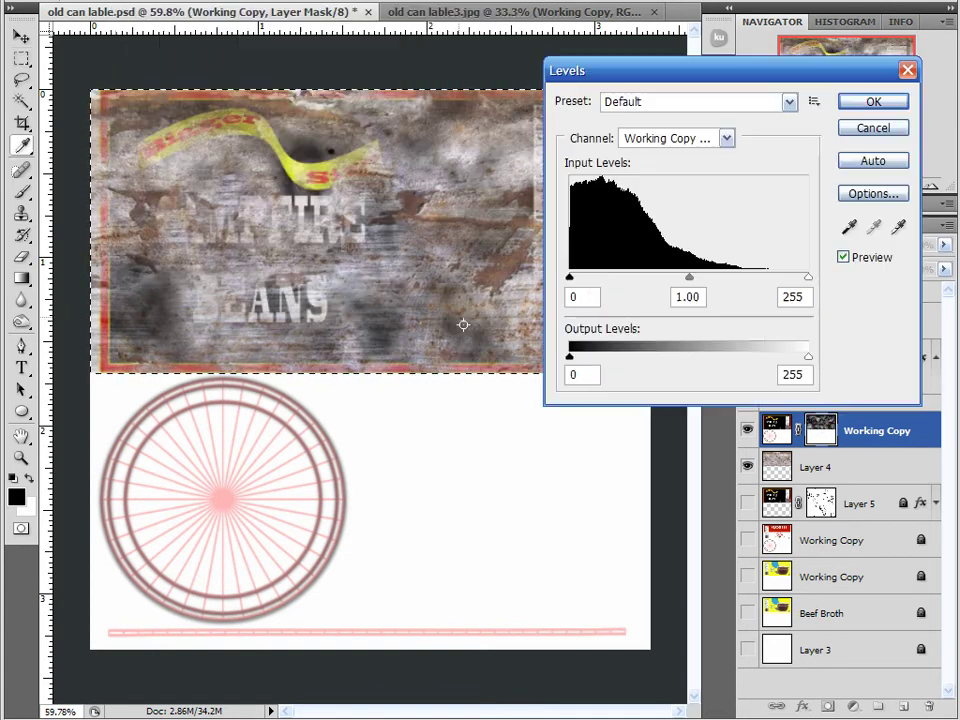
{"action": "left_click_drag", "start_coordinate": [770, 76], "coordinate": [808, 242]}
{"action": "left_click_drag", "start_coordinate": [847, 437], "coordinate": [646, 435]}
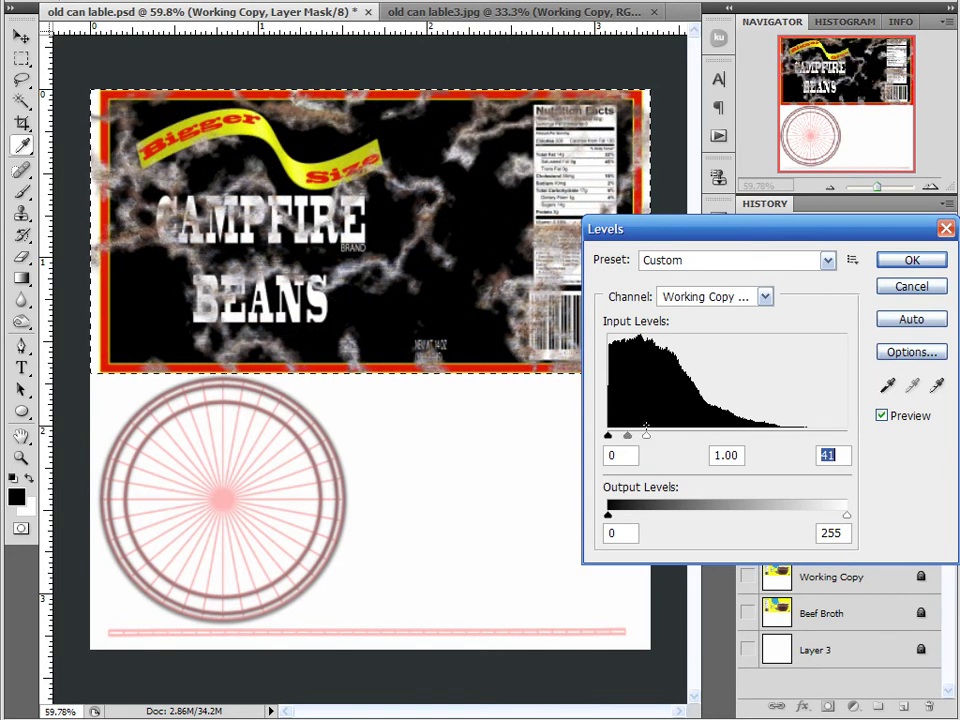
{"action": "left_click", "coordinate": [911, 298]}
Step: Open Levels for the Campfire Beans layer mask and try input levels of 60 black and 62 white for hard-edged patches
{"action": "scroll", "coordinate": [361, 275], "scroll_direction": "up", "scroll_amount": 4}
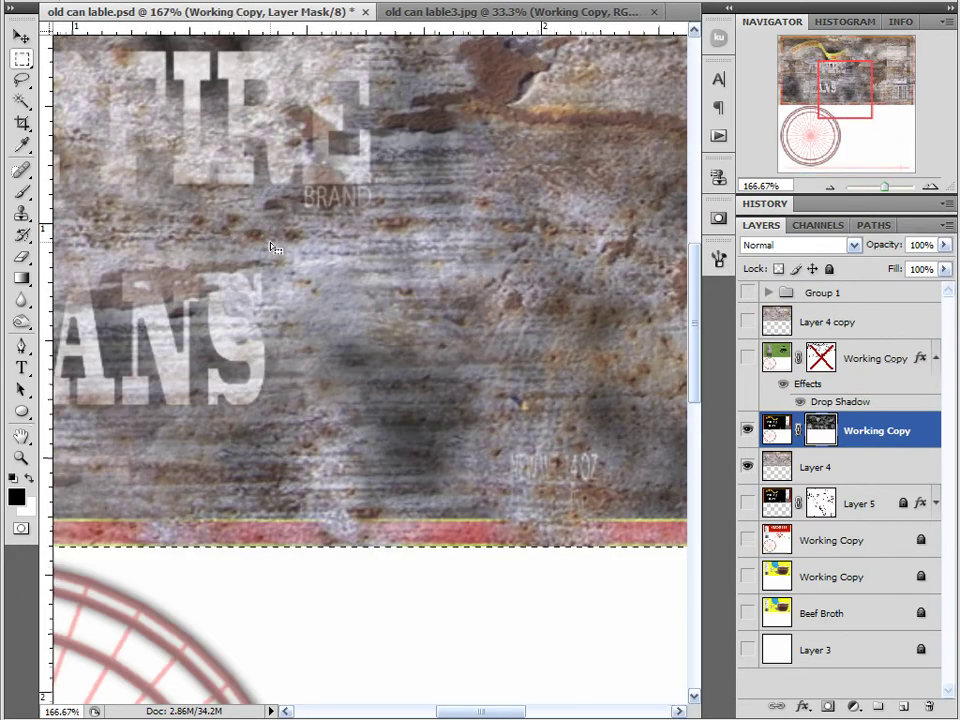
{"action": "left_click_drag", "start_coordinate": [275, 248], "coordinate": [506, 409]}
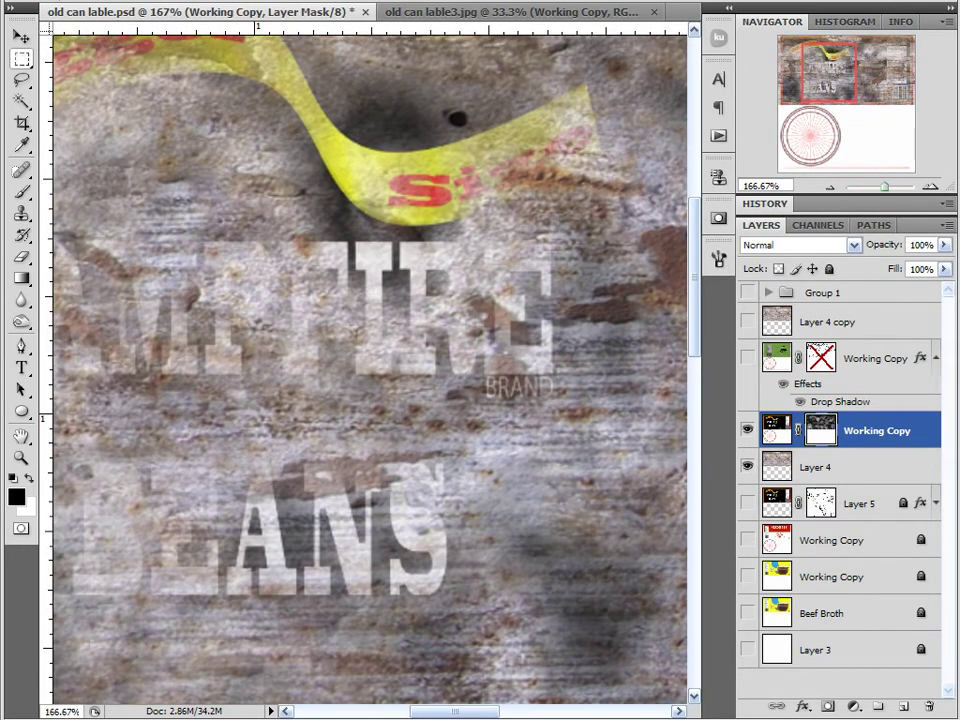
{"action": "left_click", "coordinate": [150, 0]}
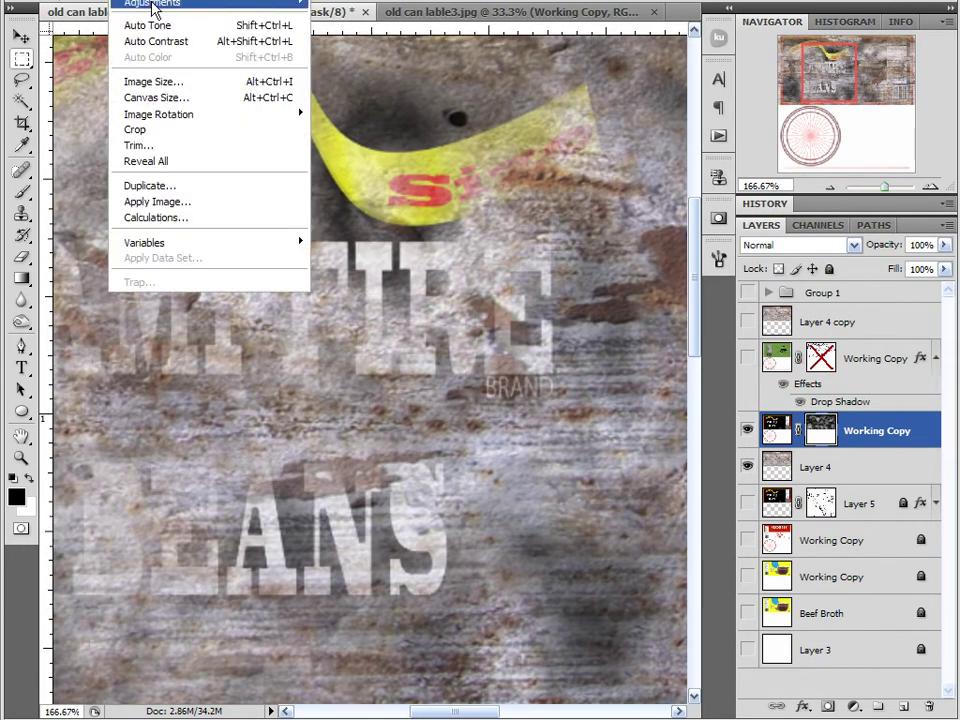
{"action": "mouse_move", "coordinate": [154, 9]}
{"action": "left_click", "coordinate": [335, 15]}
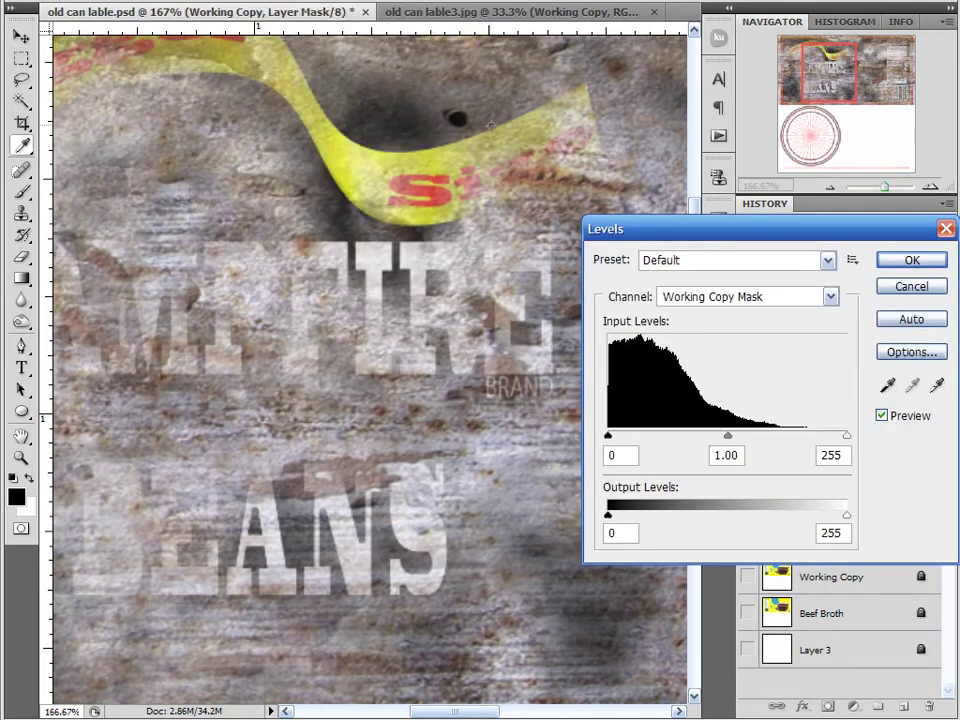
{"action": "left_click_drag", "start_coordinate": [846, 437], "coordinate": [646, 447]}
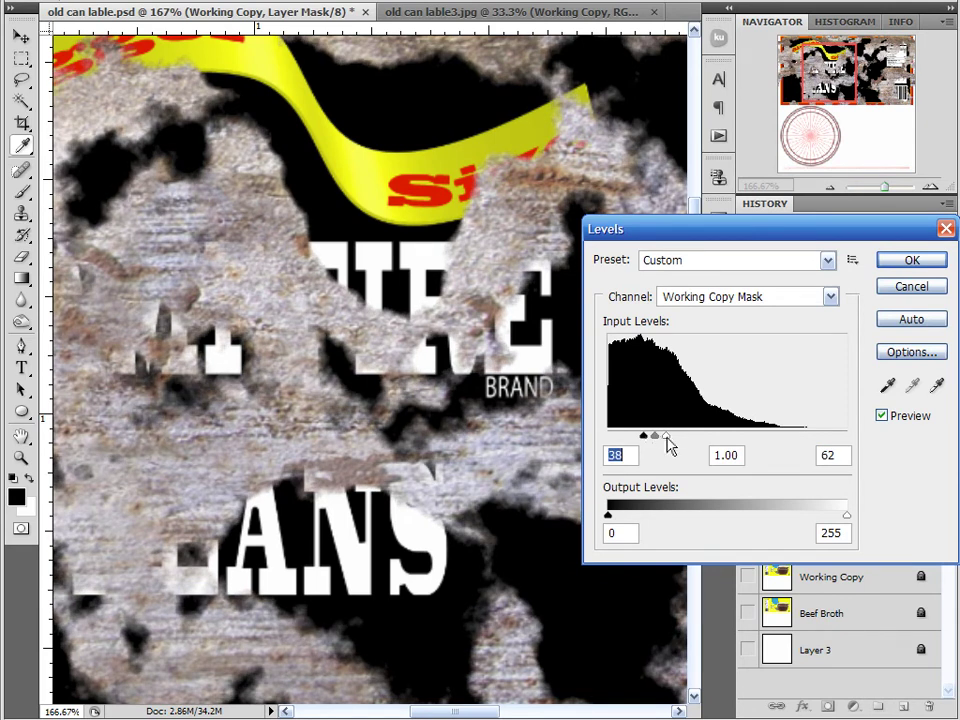
{"action": "left_click_drag", "start_coordinate": [645, 445], "coordinate": [675, 440]}
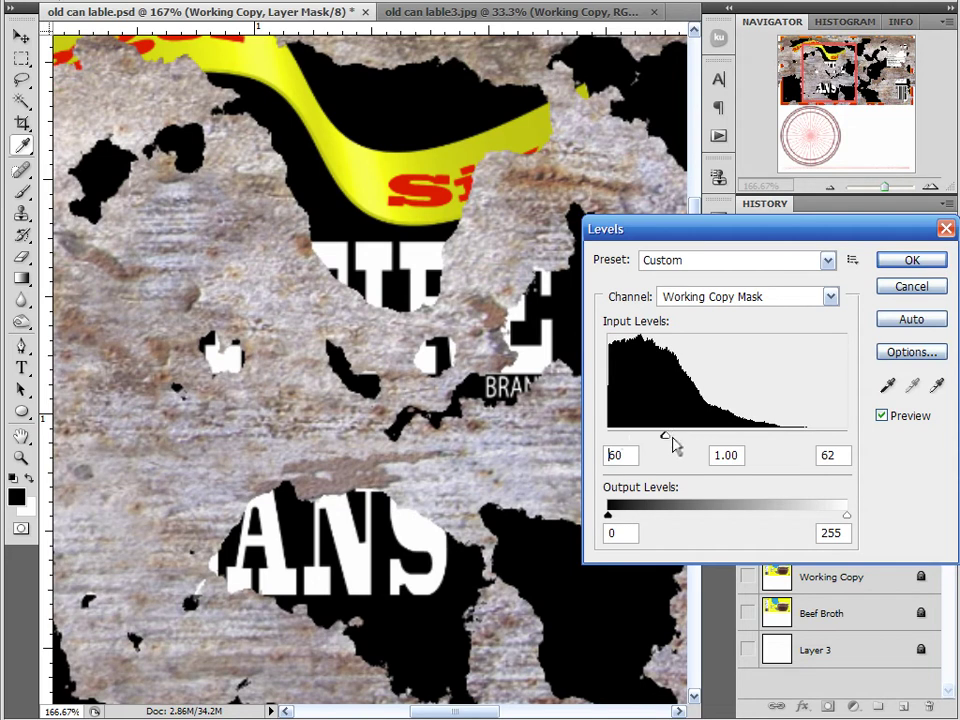
Step: Set the mask's black input level to 6, lower its white input level below 41, and apply the Levels adjustment
{"action": "left_click_drag", "start_coordinate": [670, 446], "coordinate": [650, 443]}
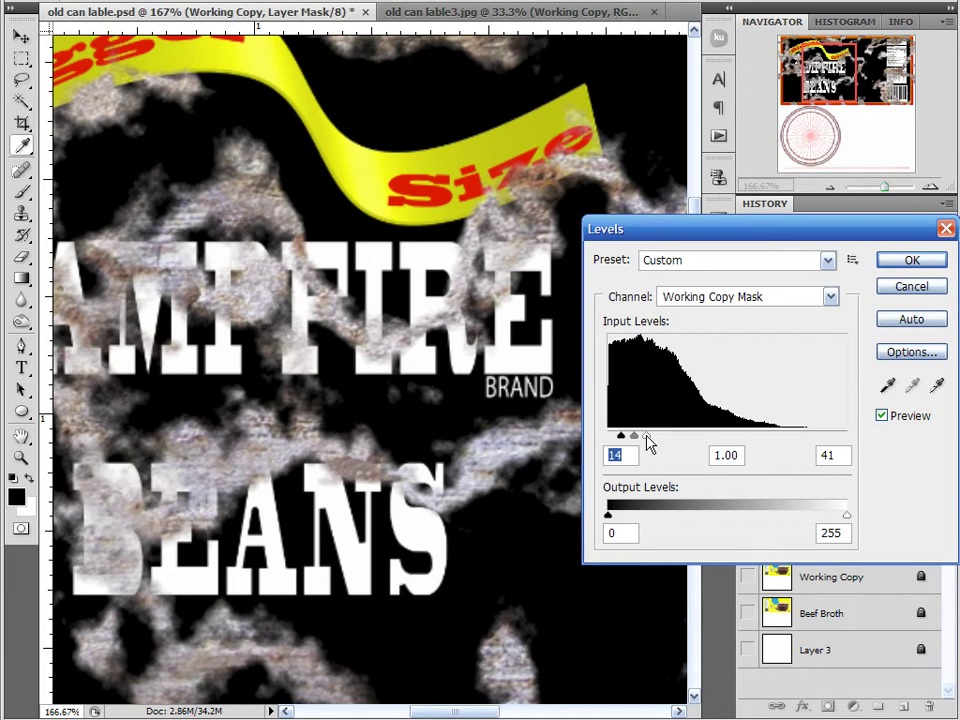
{"action": "left_click", "coordinate": [646, 436]}
{"action": "left_click_drag", "start_coordinate": [627, 444], "coordinate": [616, 442]}
{"action": "left_click", "coordinate": [615, 441]}
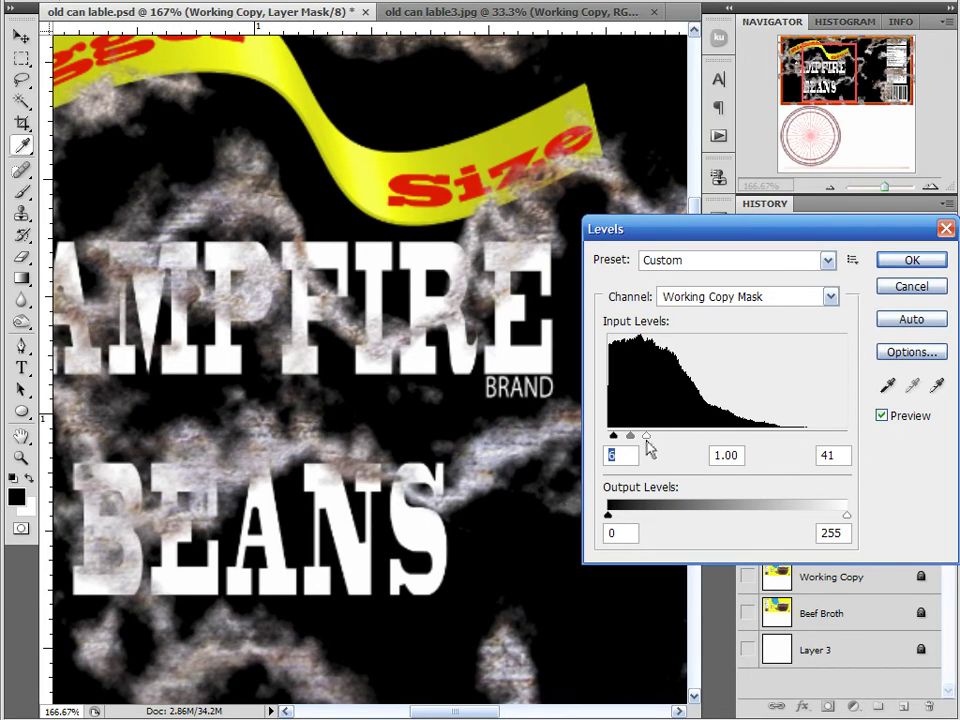
{"action": "mouse_move", "coordinate": [647, 439]}
{"action": "left_mouse_down"}
{"action": "mouse_move", "coordinate": [622, 437]}
{"action": "mouse_move", "coordinate": [634, 437]}
{"action": "left_mouse_up"}
{"action": "left_click", "coordinate": [905, 262]}
Step: Deselect the label area and switch to the Move tool
{"action": "scroll", "coordinate": [408, 316], "scroll_direction": "down", "scroll_amount": 8}
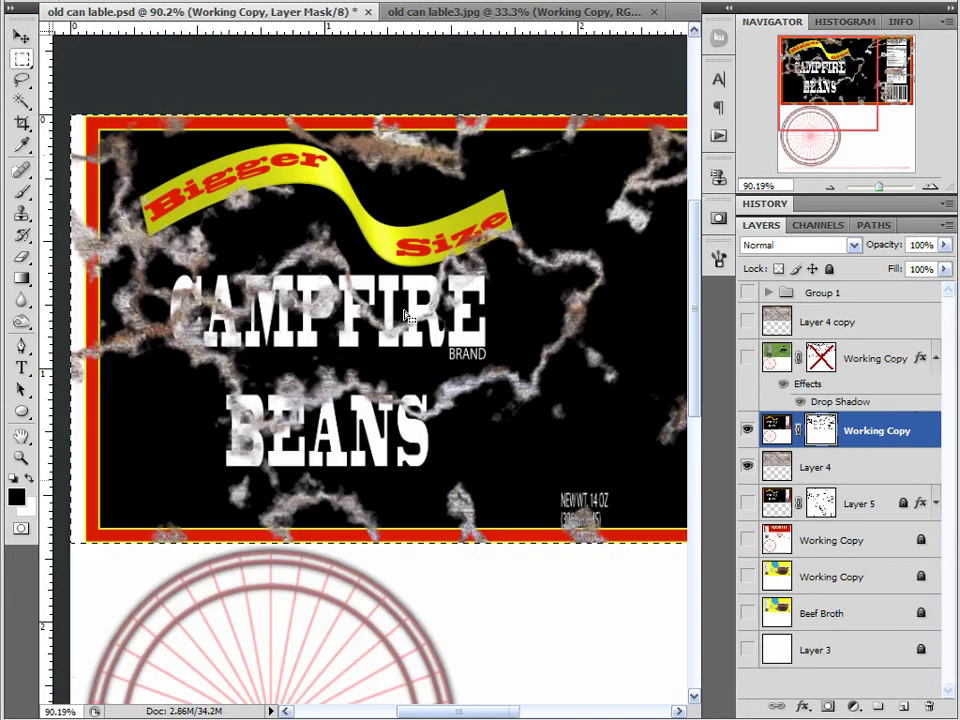
{"action": "scroll", "coordinate": [538, 325], "scroll_direction": "down", "scroll_amount": 2}
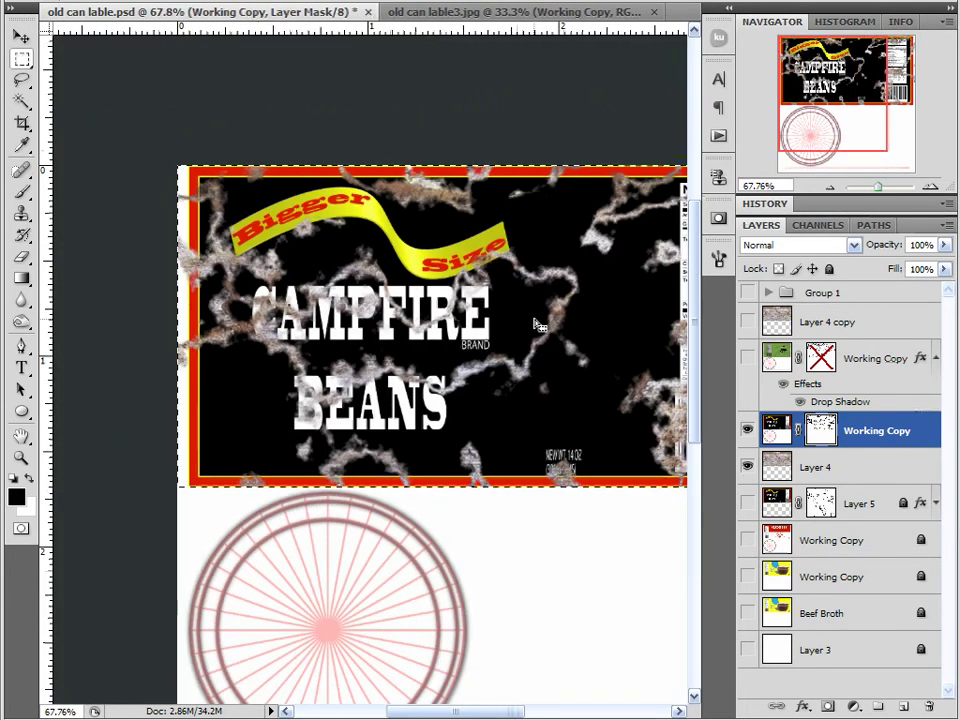
{"action": "scroll", "coordinate": [437, 162], "scroll_direction": "up", "scroll_amount": 4}
{"action": "scroll", "coordinate": [437, 162], "scroll_direction": "up", "scroll_amount": 10}
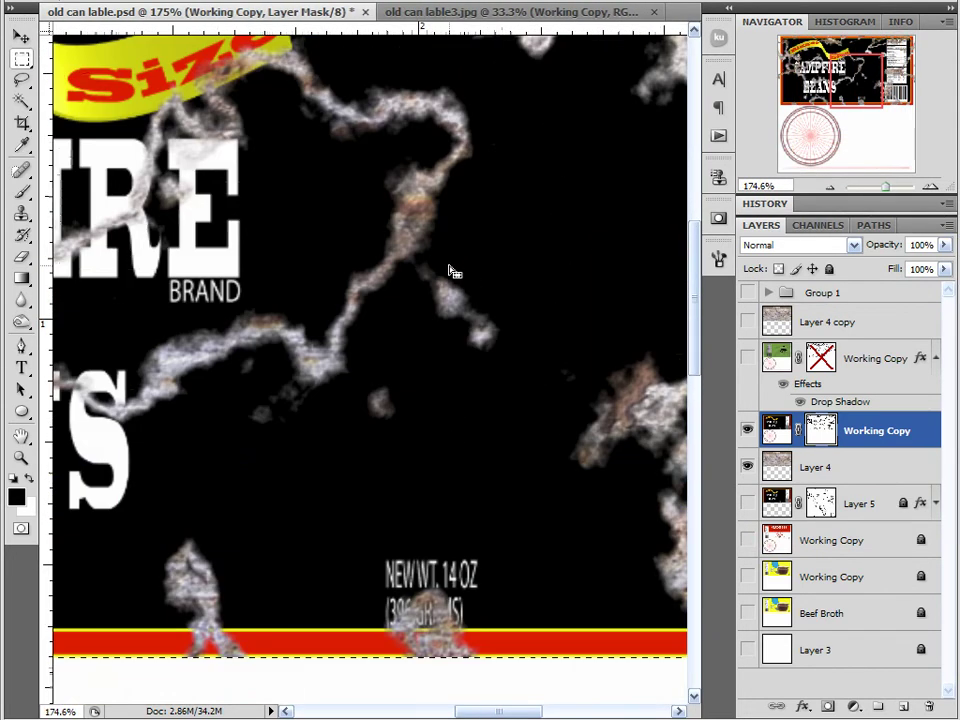
{"action": "scroll", "coordinate": [383, 251], "scroll_direction": "down", "scroll_amount": 6}
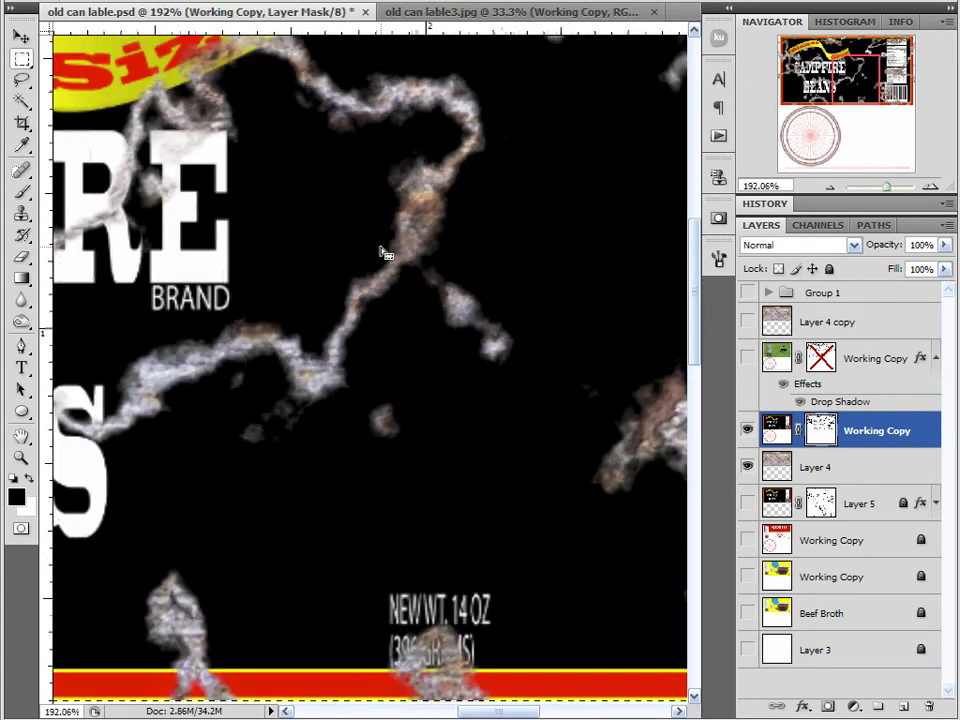
{"action": "scroll", "coordinate": [397, 265], "scroll_direction": "down", "scroll_amount": 4}
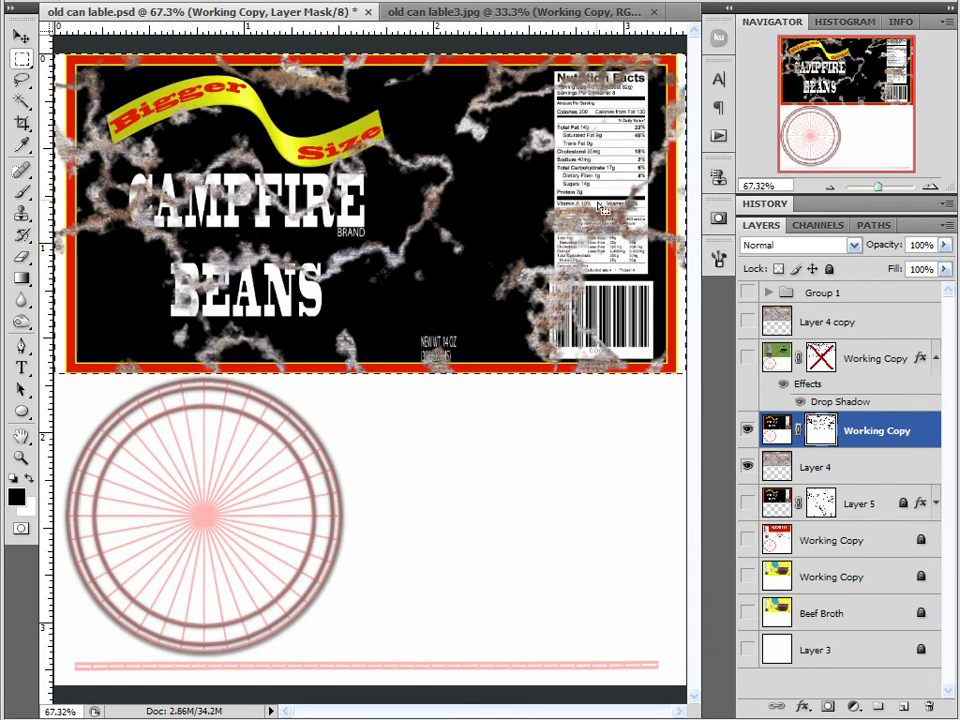
{"action": "key", "text": "ctrl+d"}
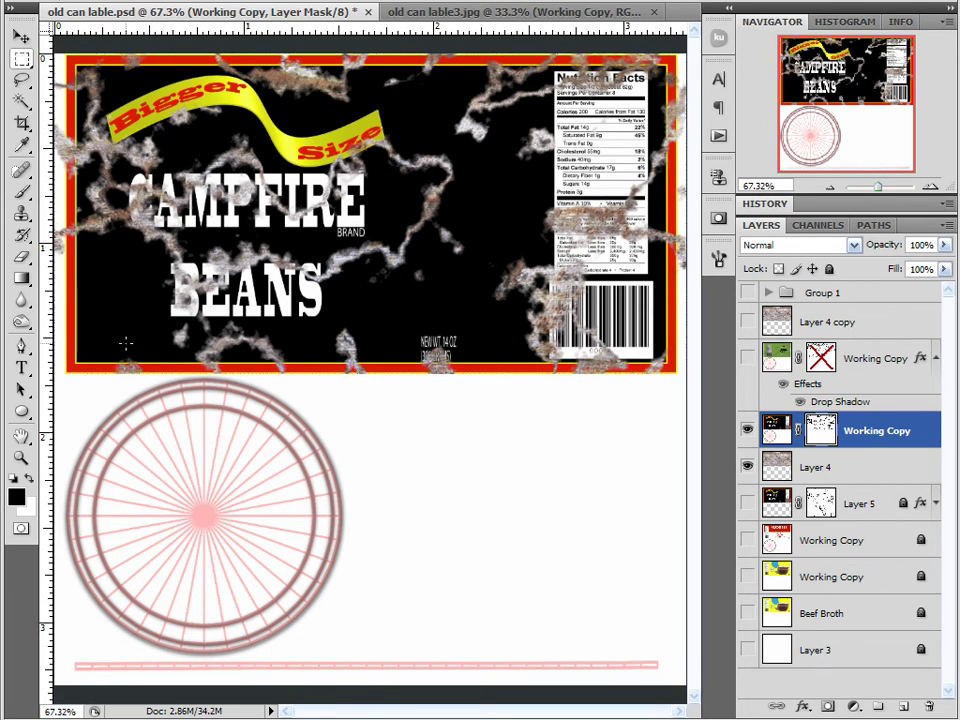
{"action": "left_click", "coordinate": [21, 35]}
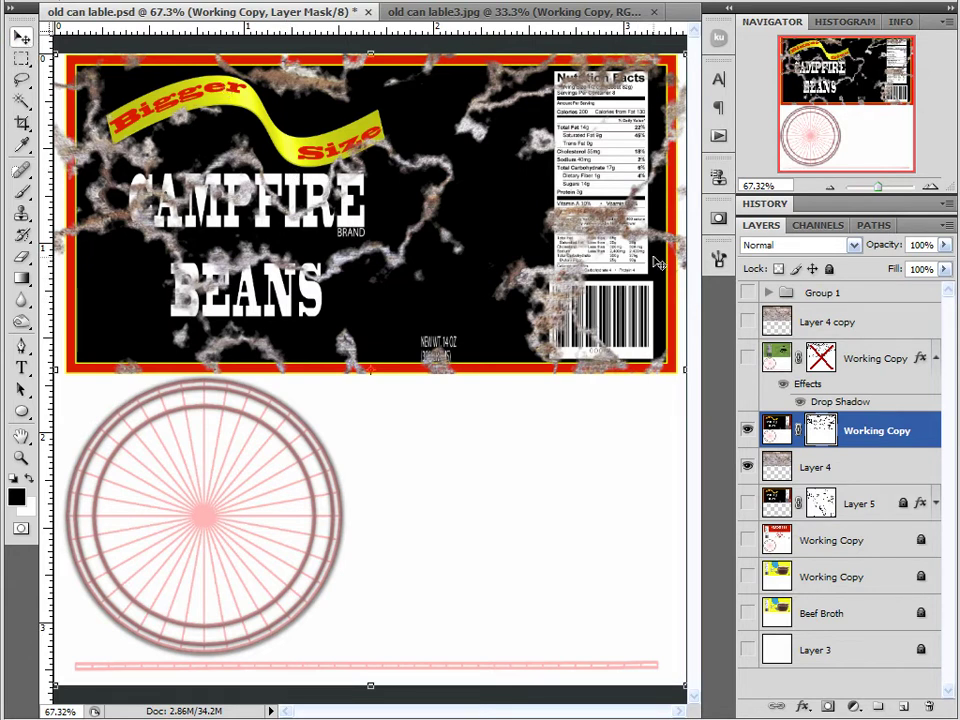
Step: Disable and re-enable the Campfire Beans layer mask to compare the label, and examine the worn edges up close
{"action": "left_click", "coordinate": [822, 430], "text": "shift"}
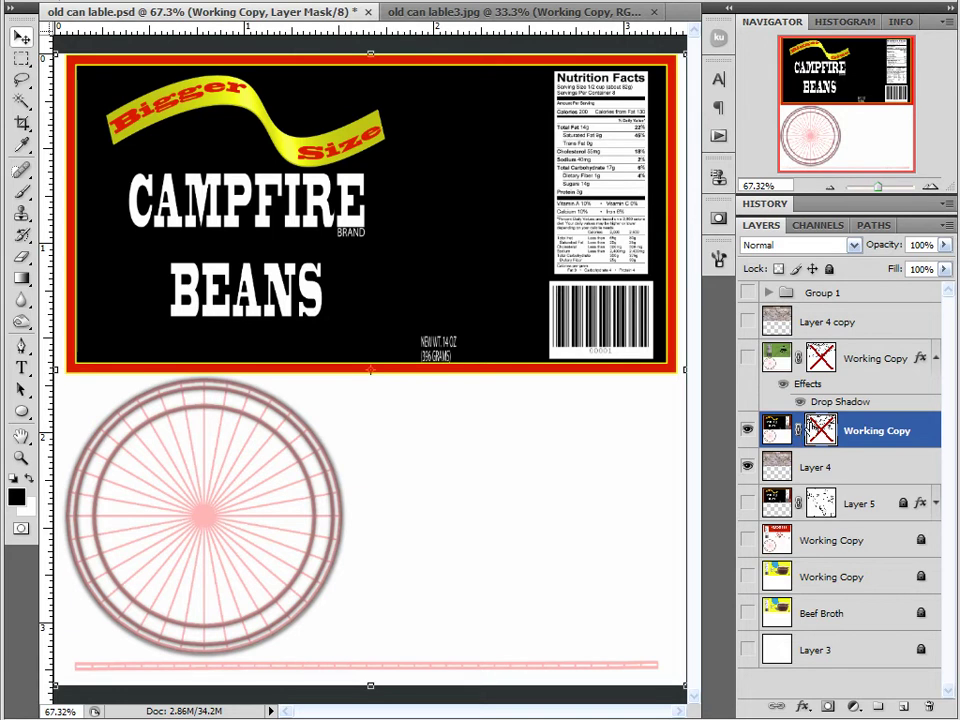
{"action": "left_click", "coordinate": [820, 432], "text": "shift"}
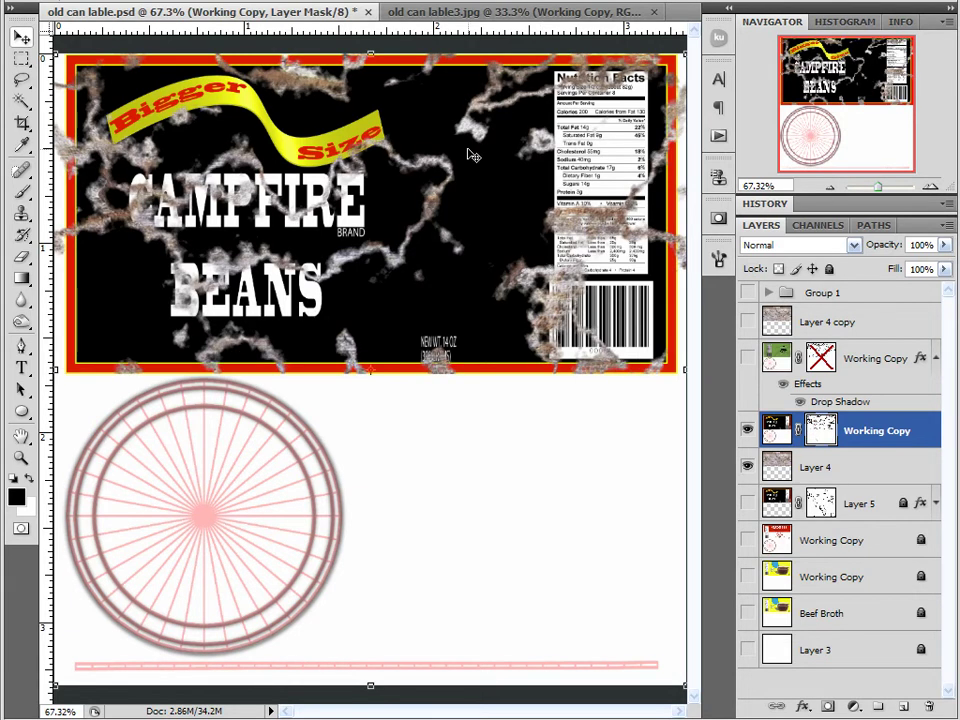
{"action": "scroll", "coordinate": [414, 139], "scroll_direction": "up", "scroll_amount": 3}
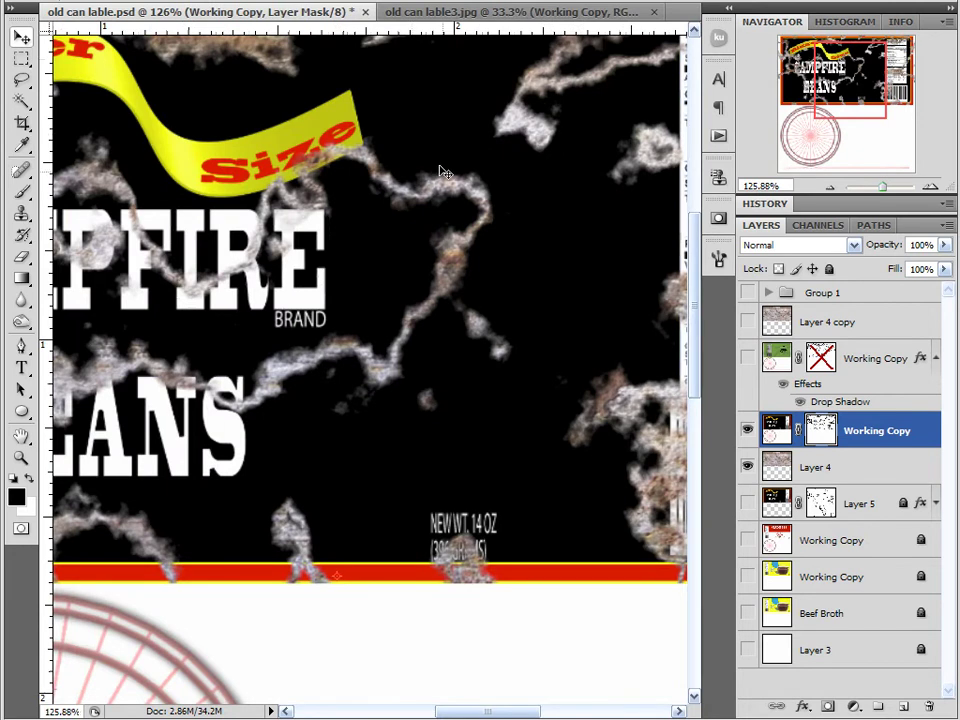
{"action": "scroll", "coordinate": [462, 222], "scroll_direction": "up", "scroll_amount": 1}
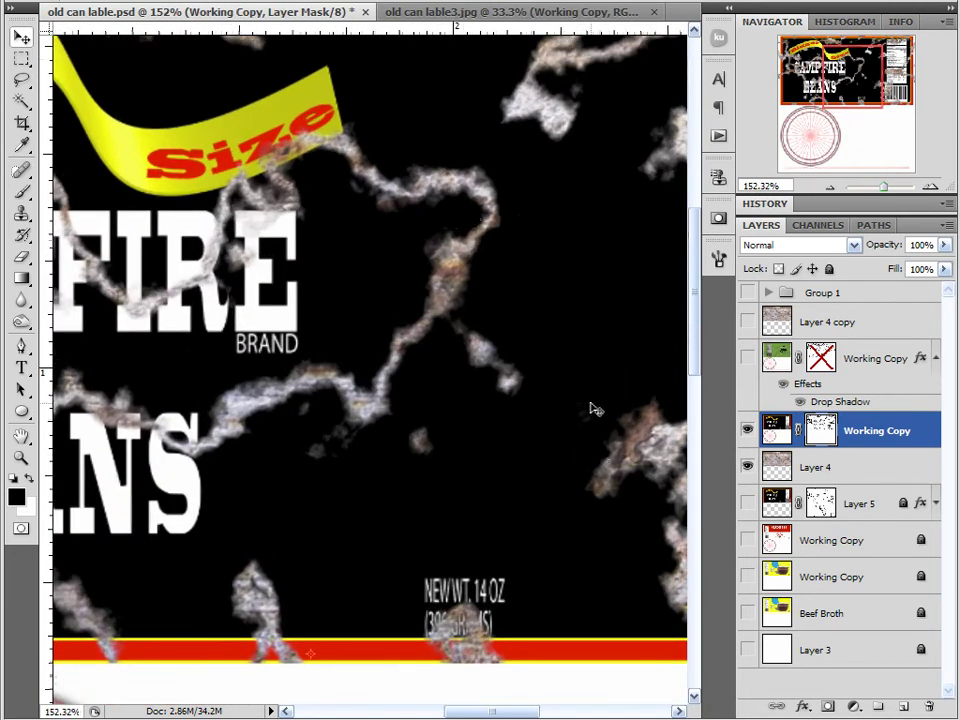
{"action": "scroll", "coordinate": [446, 300], "scroll_direction": "up", "scroll_amount": 2}
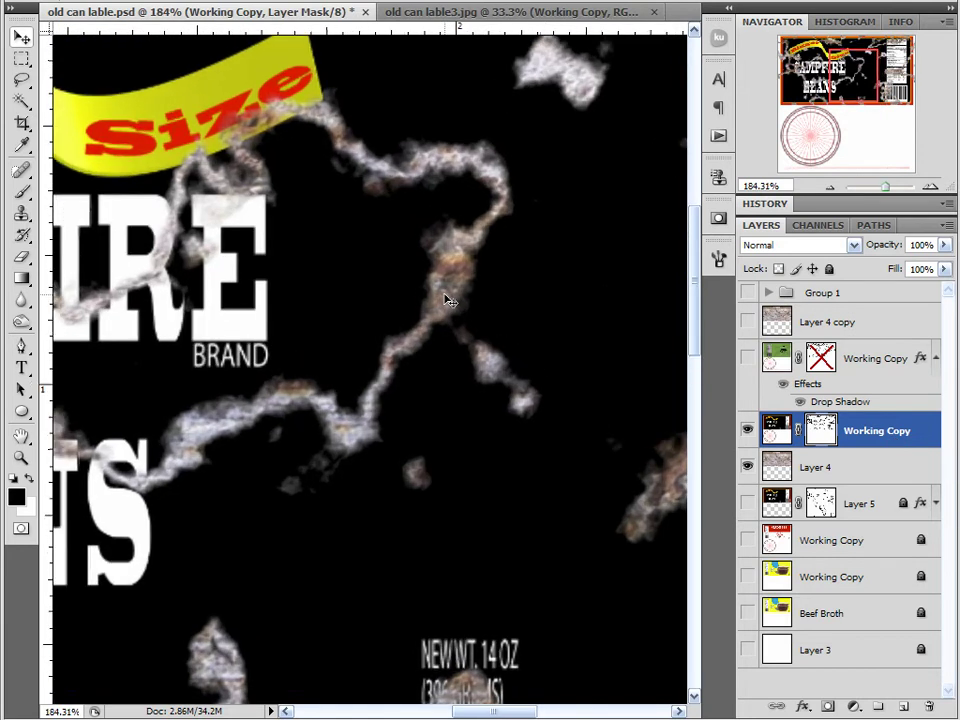
Step: Add a Drop Shadow effect to the Campfire Beans Working Copy layer and show its settings
{"action": "double_click", "coordinate": [921, 439]}
{"action": "left_click_drag", "start_coordinate": [560, 72], "coordinate": [740, 0]}
{"action": "left_click_drag", "start_coordinate": [652, 4], "coordinate": [647, 6]}
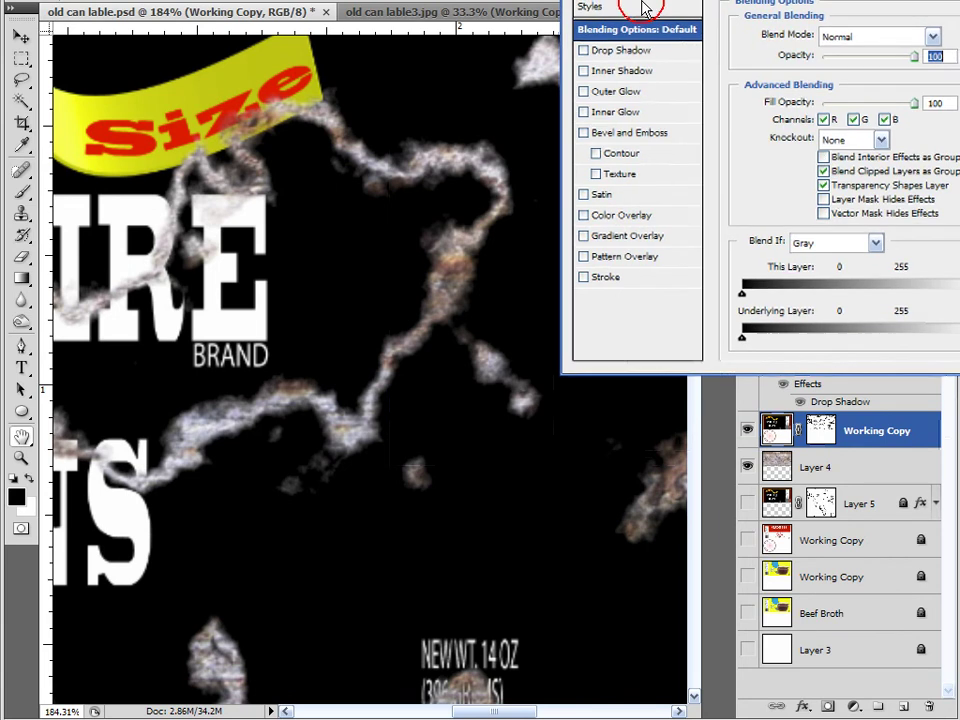
{"action": "left_click", "coordinate": [583, 50]}
{"action": "left_click_drag", "start_coordinate": [640, 3], "coordinate": [400, 3]}
{"action": "left_click_drag", "start_coordinate": [528, 0], "coordinate": [574, 30]}
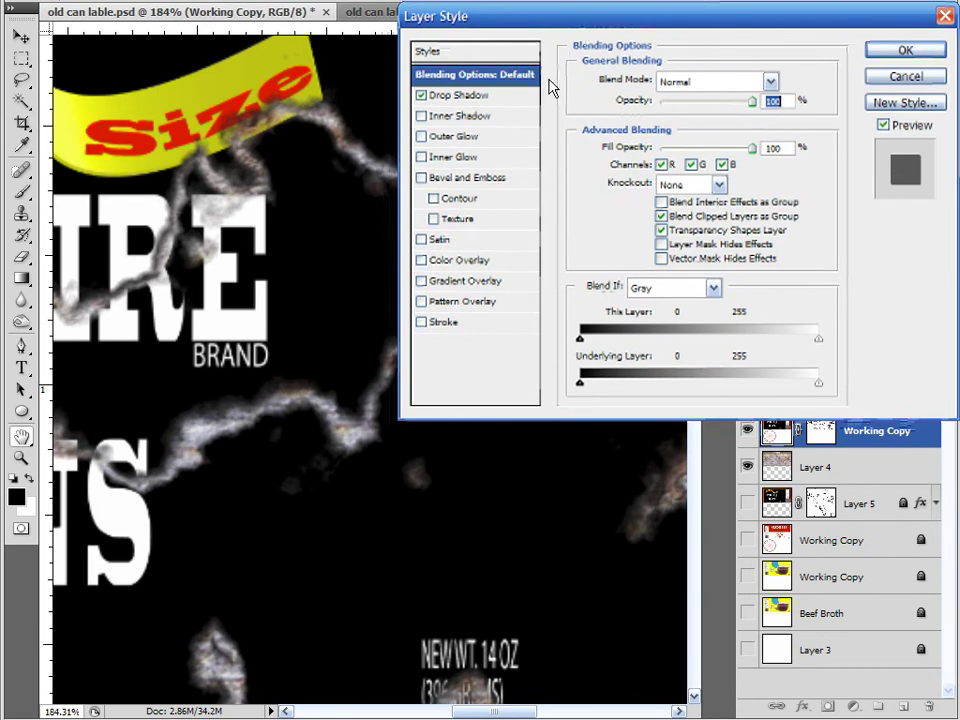
{"action": "left_click", "coordinate": [440, 95]}
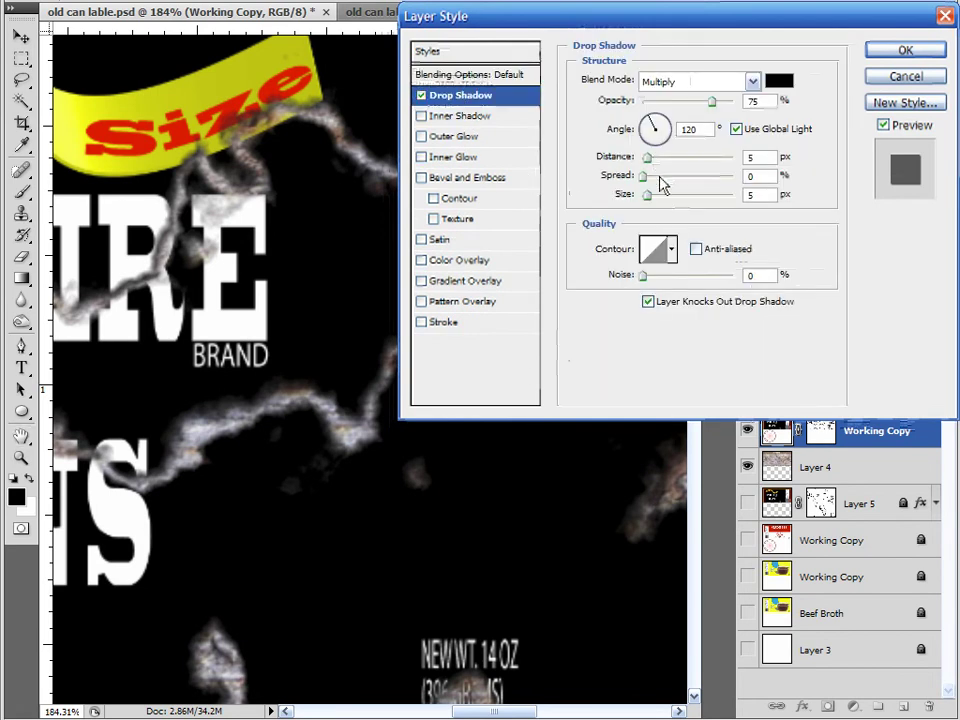
Step: Set the drop shadow's opacity to 53%, distance to 2 px and size to 0 px
{"action": "left_click_drag", "start_coordinate": [713, 101], "coordinate": [690, 104]}
{"action": "left_click", "coordinate": [766, 158]}
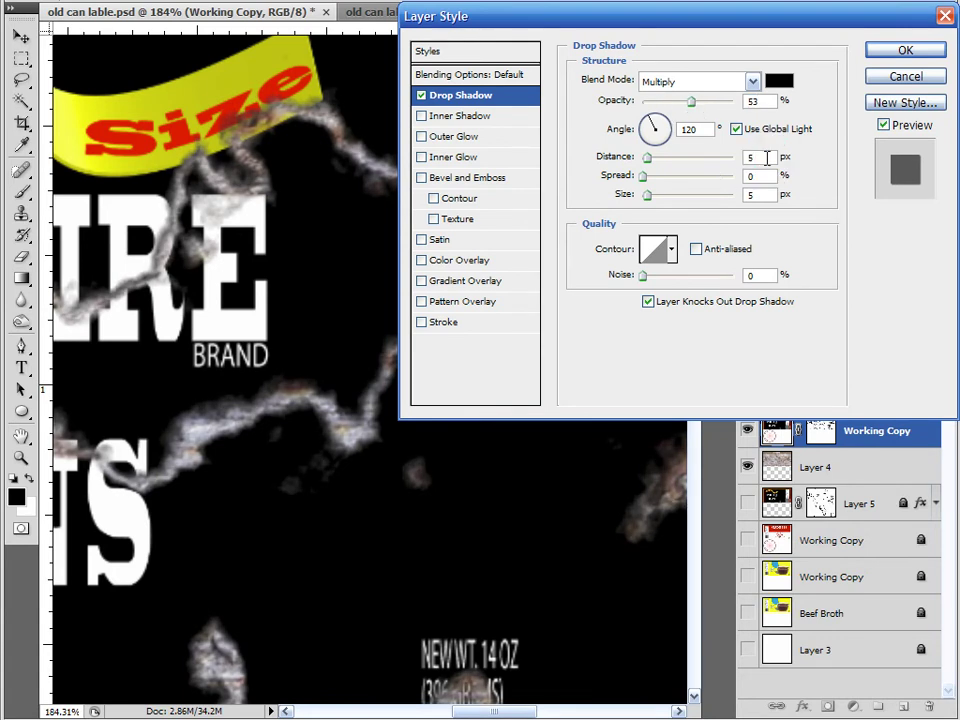
{"action": "key", "text": "Down"}
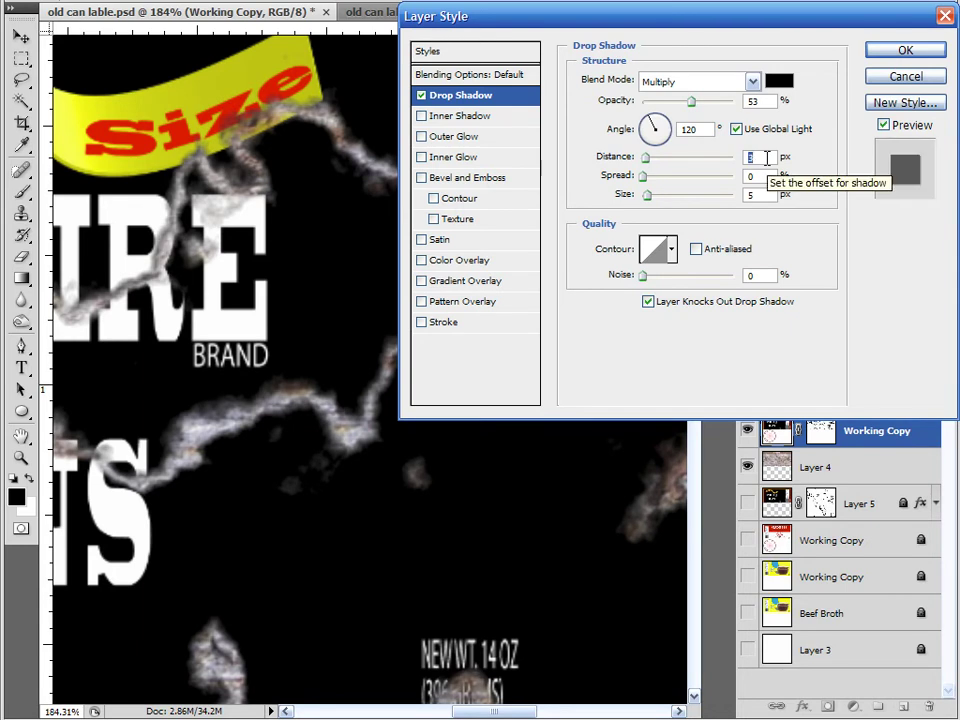
{"action": "key", "text": "Down"}
{"action": "left_click", "coordinate": [754, 194]}
{"action": "key", "text": "Down"}
{"action": "key", "text": "Down"}
{"action": "key", "text": "Down"}
{"action": "key", "text": "Down"}
{"action": "key", "text": "Down"}
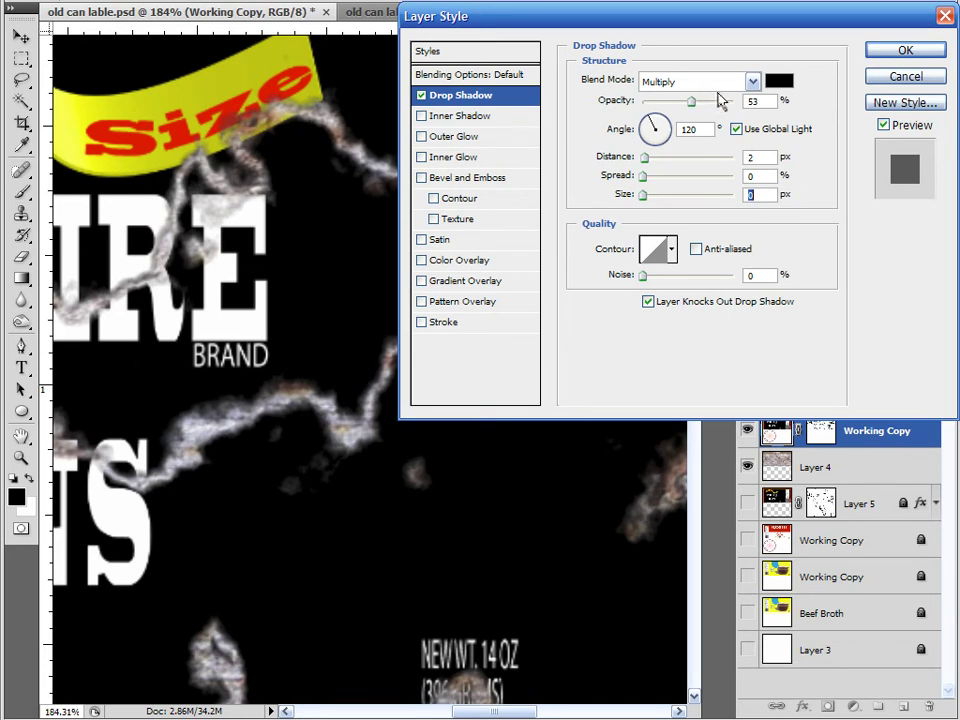
Step: Strengthen the drop shadow to 71% opacity with a distance of 3 px
{"action": "left_click_drag", "start_coordinate": [697, 103], "coordinate": [719, 121]}
{"action": "double_click", "coordinate": [762, 156]}
{"action": "key", "text": "Up"}
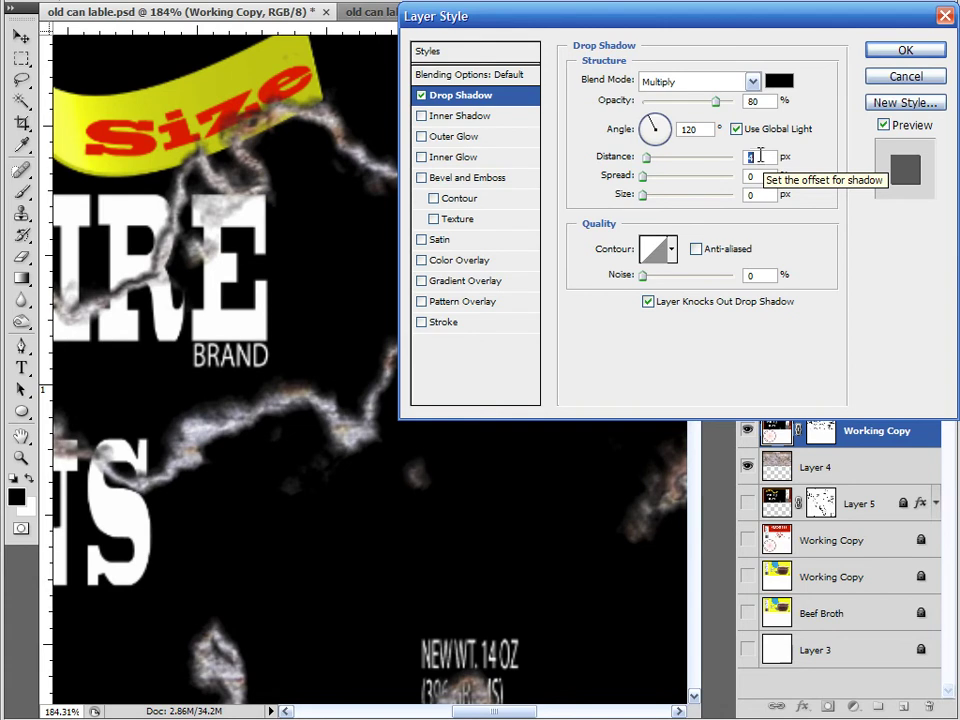
{"action": "key", "text": "Down"}
{"action": "key", "text": "Down"}
{"action": "key", "text": "Up"}
{"action": "left_click_drag", "start_coordinate": [714, 100], "coordinate": [708, 102]}
Step: Change the shadow colour to gray 6e6e6e and apply the layer style
{"action": "left_click", "coordinate": [779, 81]}
{"action": "mouse_move", "coordinate": [491, 345]}
{"action": "left_mouse_down"}
{"action": "mouse_move", "coordinate": [455, 396]}
{"action": "mouse_move", "coordinate": [427, 412]}
{"action": "mouse_move", "coordinate": [465, 395]}
{"action": "mouse_move", "coordinate": [465, 379]}
{"action": "mouse_move", "coordinate": [454, 456]}
{"action": "mouse_move", "coordinate": [463, 484]}
{"action": "mouse_move", "coordinate": [458, 321]}
{"action": "mouse_move", "coordinate": [484, 358]}
{"action": "mouse_move", "coordinate": [464, 388]}
{"action": "mouse_move", "coordinate": [474, 377]}
{"action": "mouse_move", "coordinate": [463, 386]}
{"action": "mouse_move", "coordinate": [463, 378]}
{"action": "left_mouse_up"}
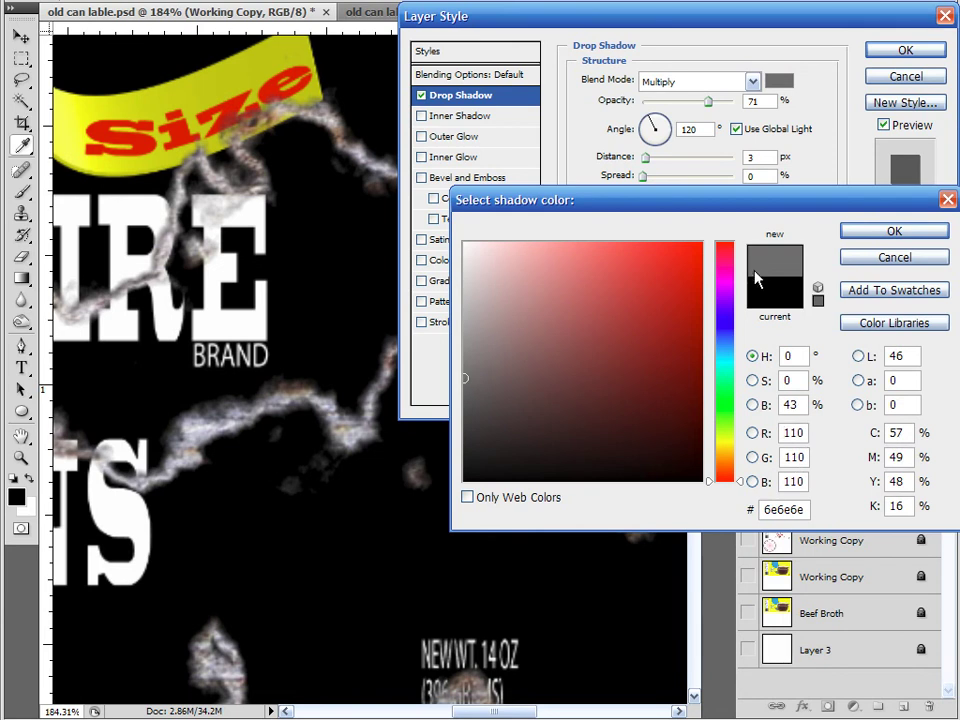
{"action": "left_click", "coordinate": [920, 236]}
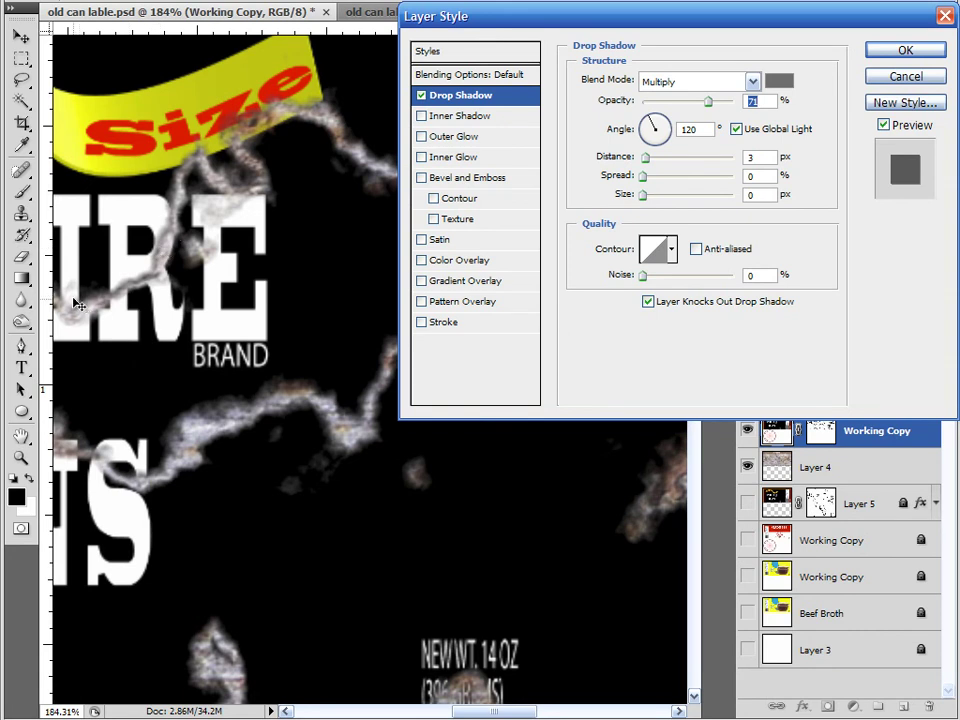
{"action": "left_click_drag", "start_coordinate": [537, 24], "coordinate": [525, 0]}
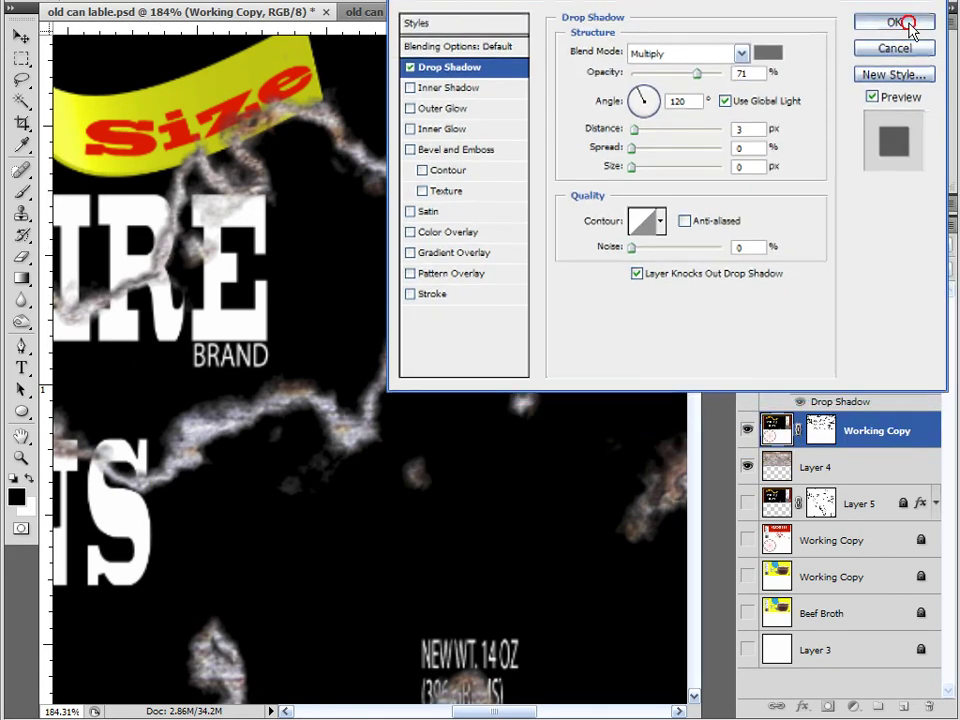
{"action": "left_click", "coordinate": [896, 22]}
Step: Make the Layer 4 copy rust texture visible over the label and set its blend mode to Multiply
{"action": "scroll", "coordinate": [396, 253], "scroll_direction": "down", "scroll_amount": 4}
{"action": "scroll", "coordinate": [398, 256], "scroll_direction": "down", "scroll_amount": 2}
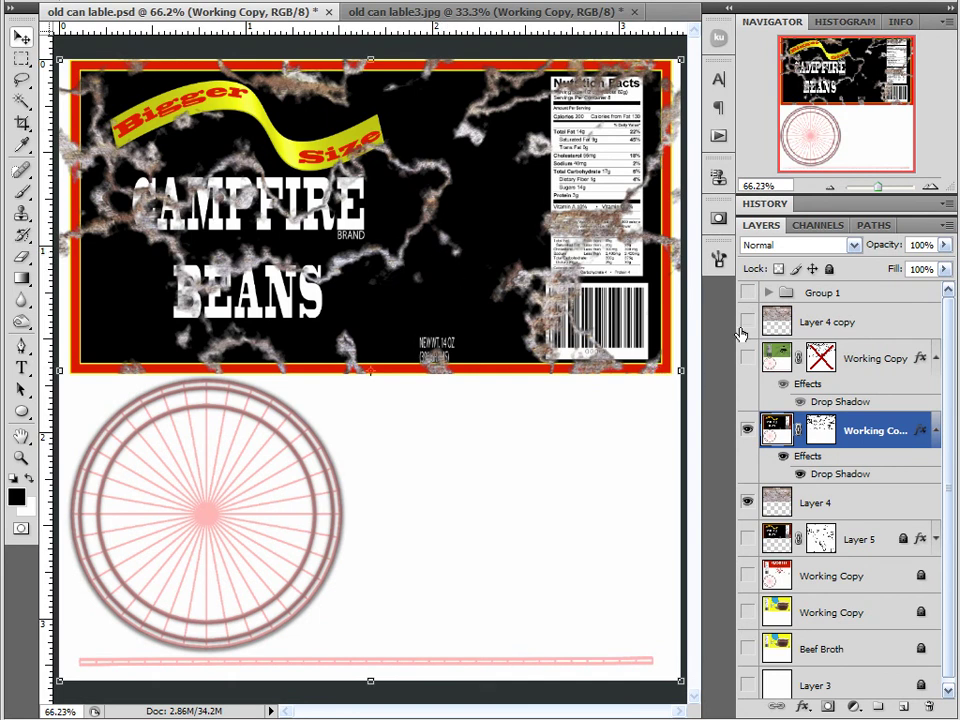
{"action": "left_click", "coordinate": [838, 320]}
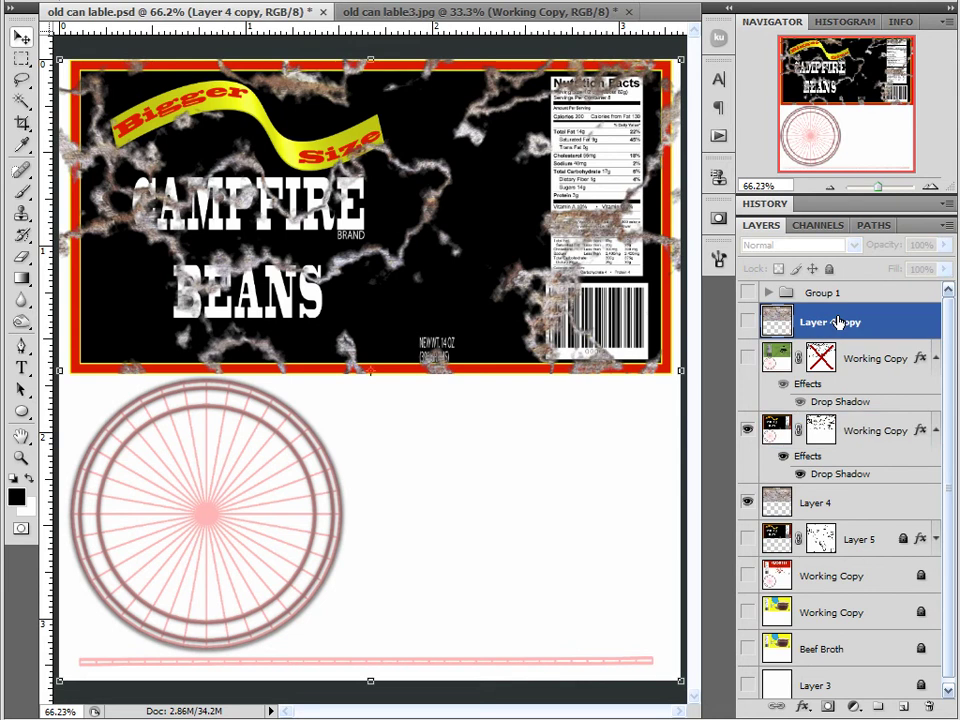
{"action": "left_click", "coordinate": [748, 321]}
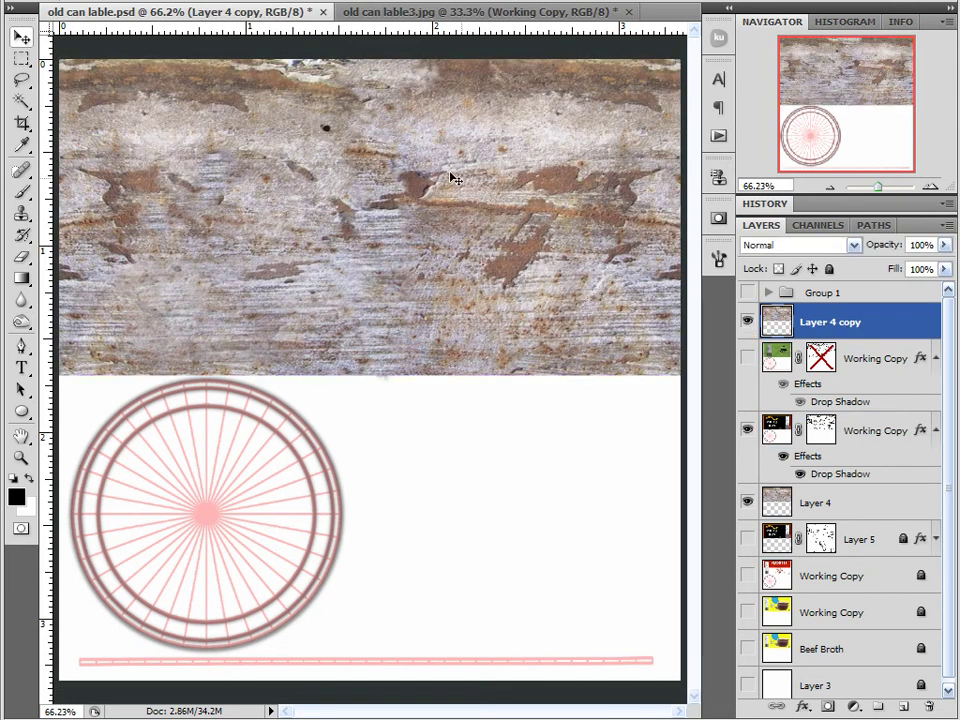
{"action": "left_click", "coordinate": [788, 246]}
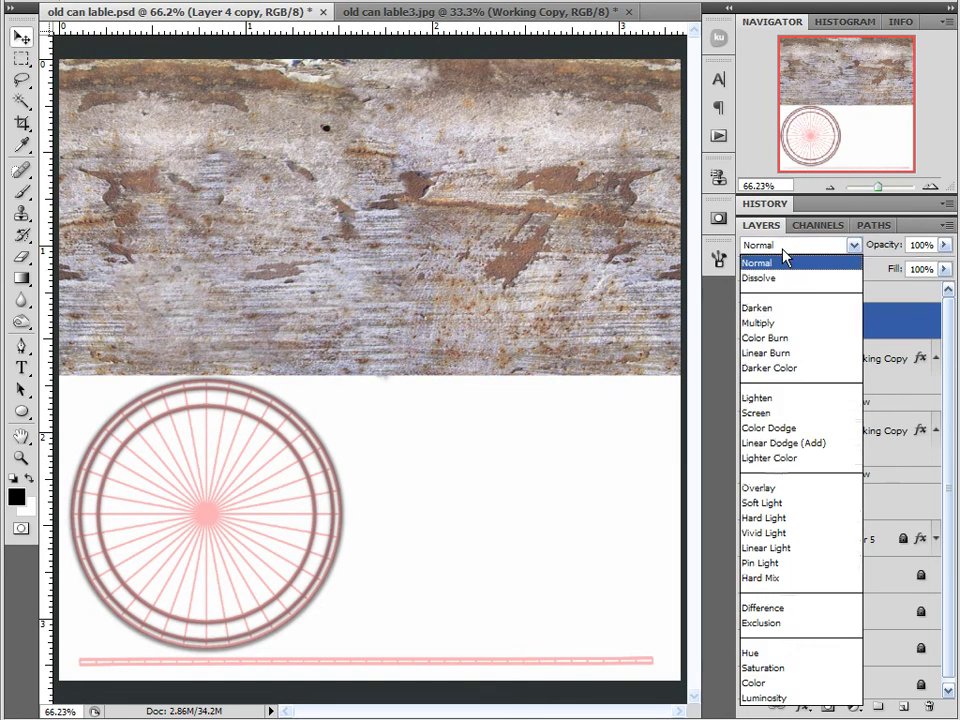
{"action": "left_click", "coordinate": [763, 323]}
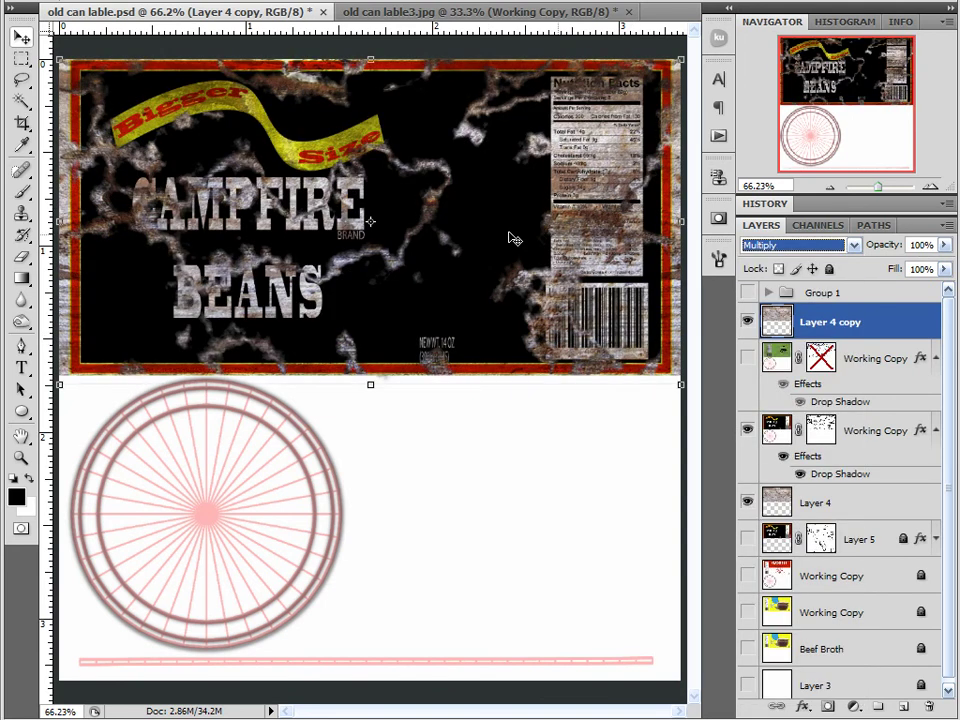
Step: Try the blend modes neighbouring Multiply on Layer 4 copy, then return the layer to Multiply
{"action": "key", "text": "Up"}
{"action": "key", "text": "Up"}
{"action": "key", "text": "Up"}
{"action": "key", "text": "Down"}
{"action": "key", "text": "Down"}
{"action": "key", "text": "Down"}
{"action": "left_click", "coordinate": [858, 330]}
Step: Examine the blended rust texture up close across the banner, the Campfire Beans lettering and the label's worn areas
{"action": "scroll", "coordinate": [454, 257], "scroll_direction": "up", "scroll_amount": 2}
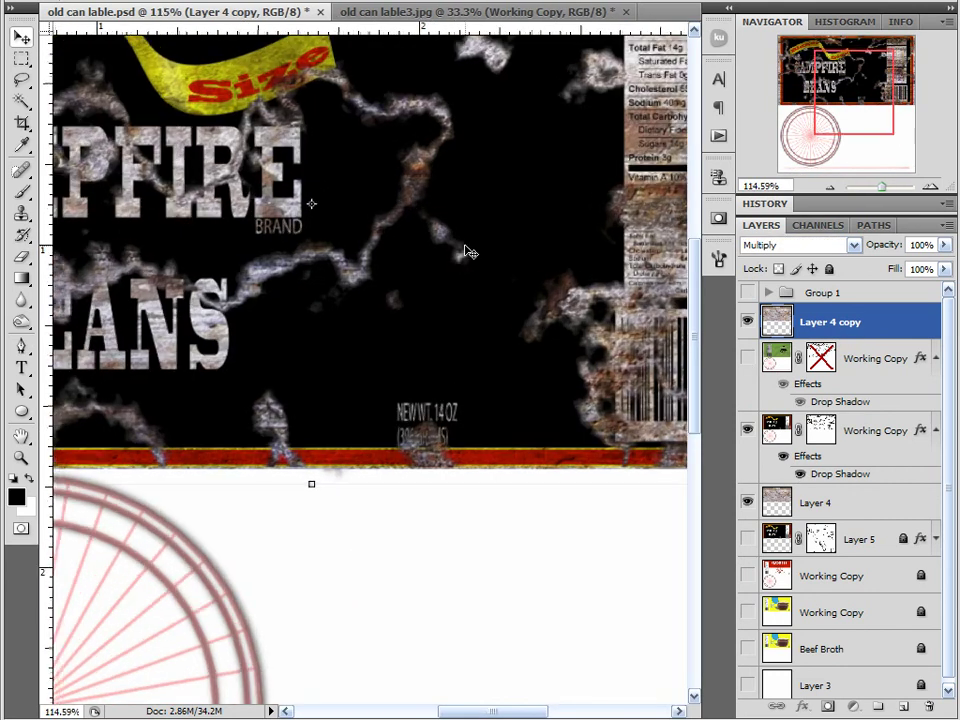
{"action": "left_click_drag", "start_coordinate": [467, 251], "coordinate": [592, 279]}
{"action": "left_click_drag", "start_coordinate": [436, 233], "coordinate": [502, 317]}
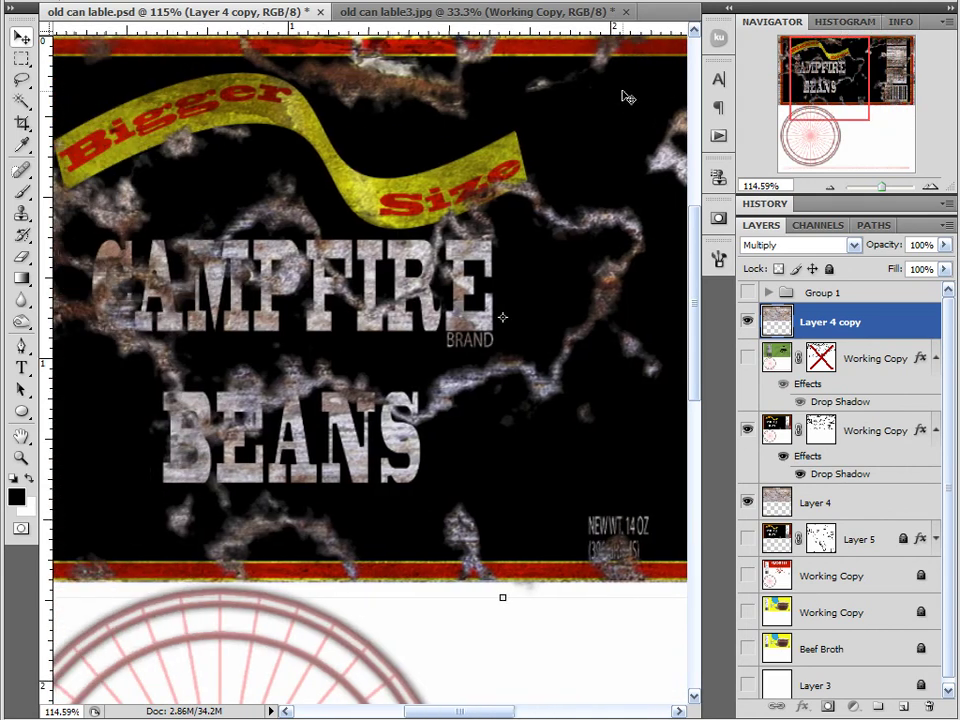
{"action": "left_click_drag", "start_coordinate": [828, 25], "coordinate": [843, 70]}
{"action": "left_click_drag", "start_coordinate": [282, 317], "coordinate": [487, 317]}
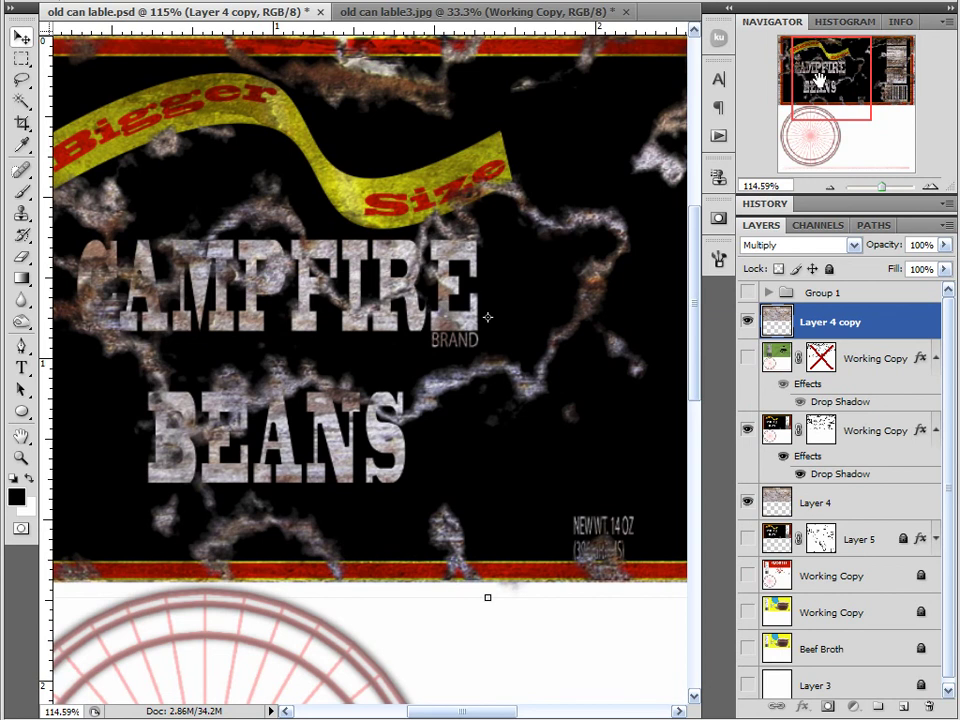
{"action": "left_click_drag", "start_coordinate": [487, 317], "coordinate": [421, 317]}
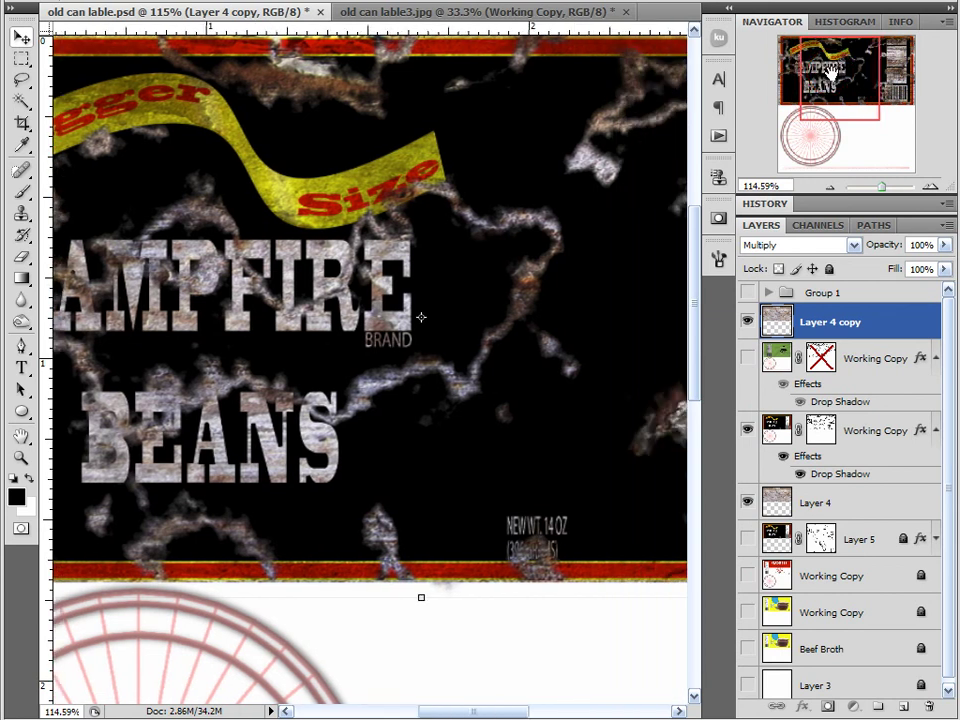